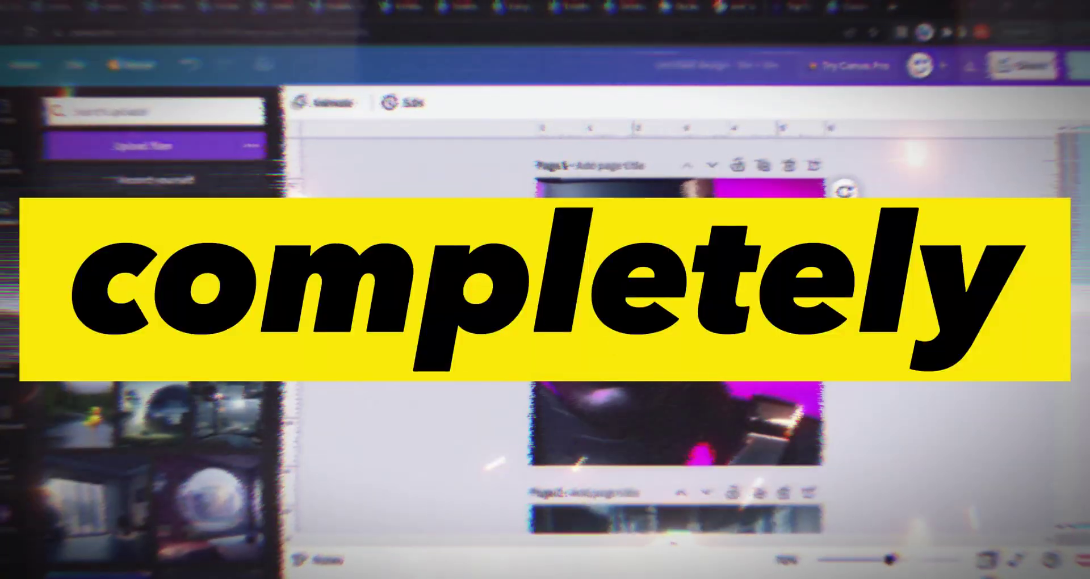
# Scroll up to the top of the Canva home page to see design suggestions and recent designs.
pyautogui.scroll(8, 355, 323)
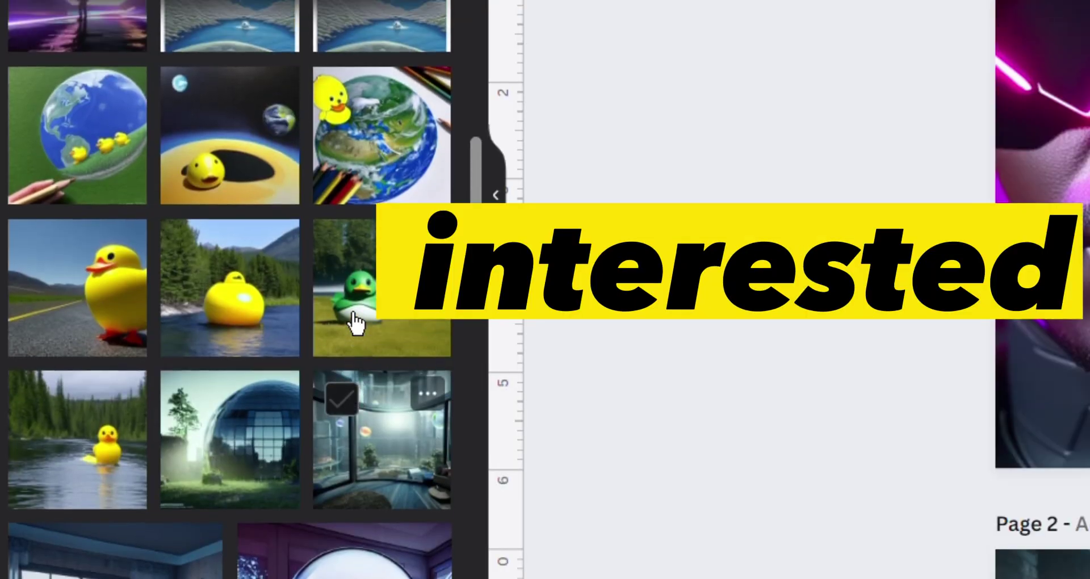
pyautogui.scroll(10, 355, 323)
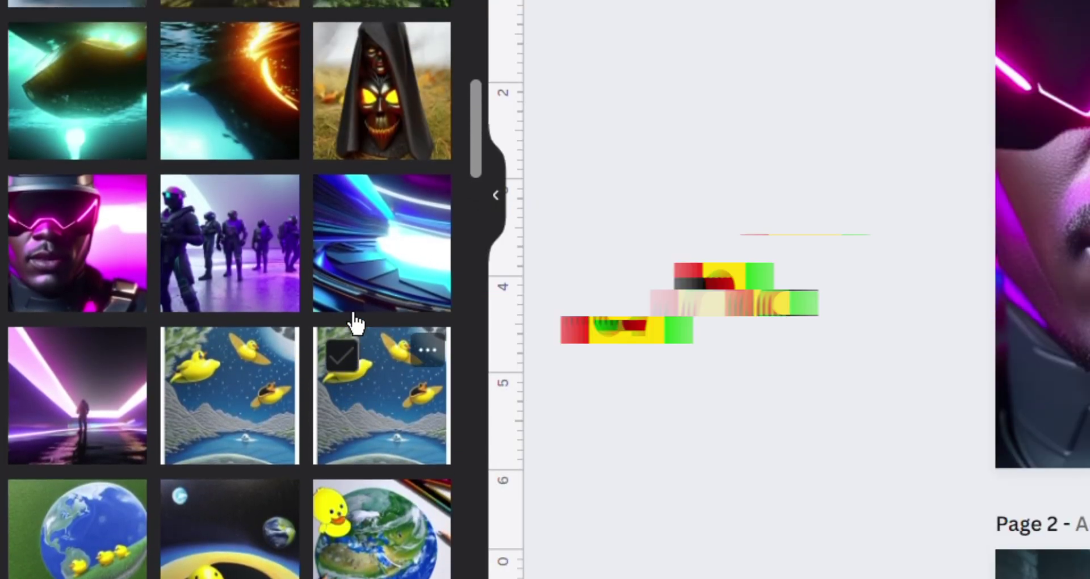
pyautogui.scroll(1, 355, 324)
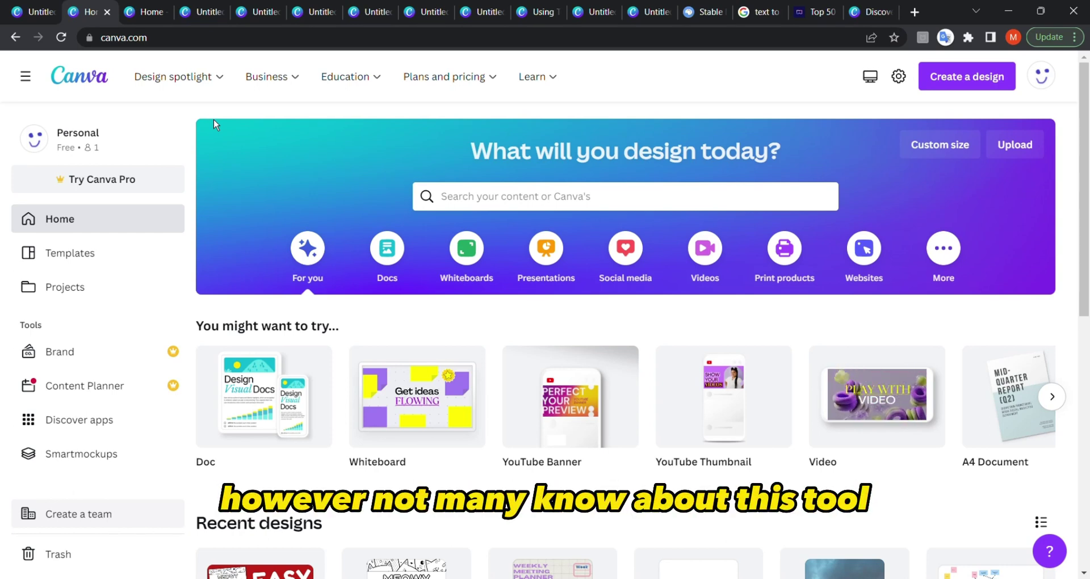
# Open Discover apps and find Text to Image under Popular and New.
pyautogui.scroll(-1, 213, 118)
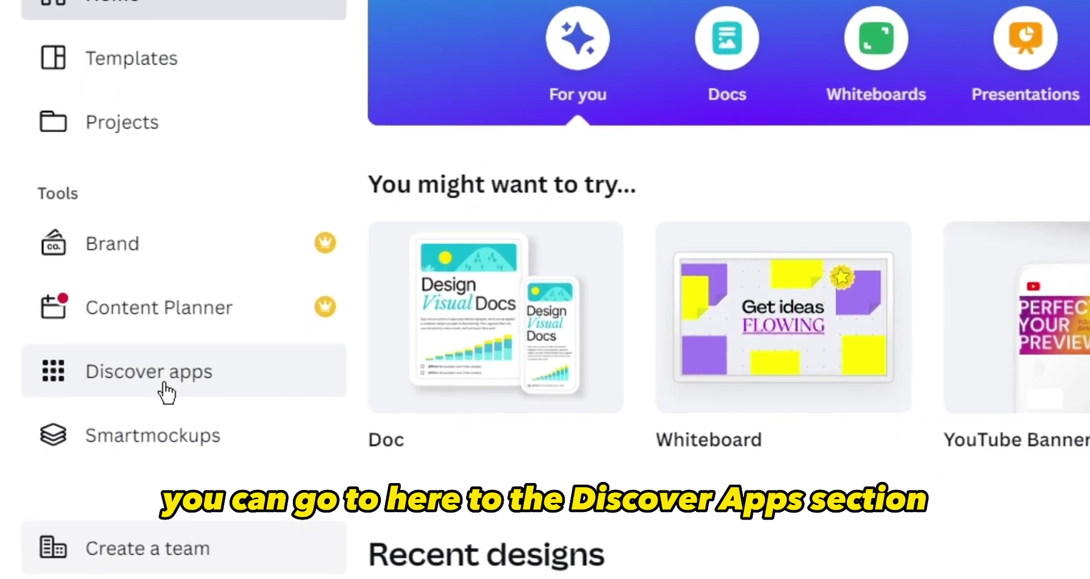
pyautogui.click(173, 387)
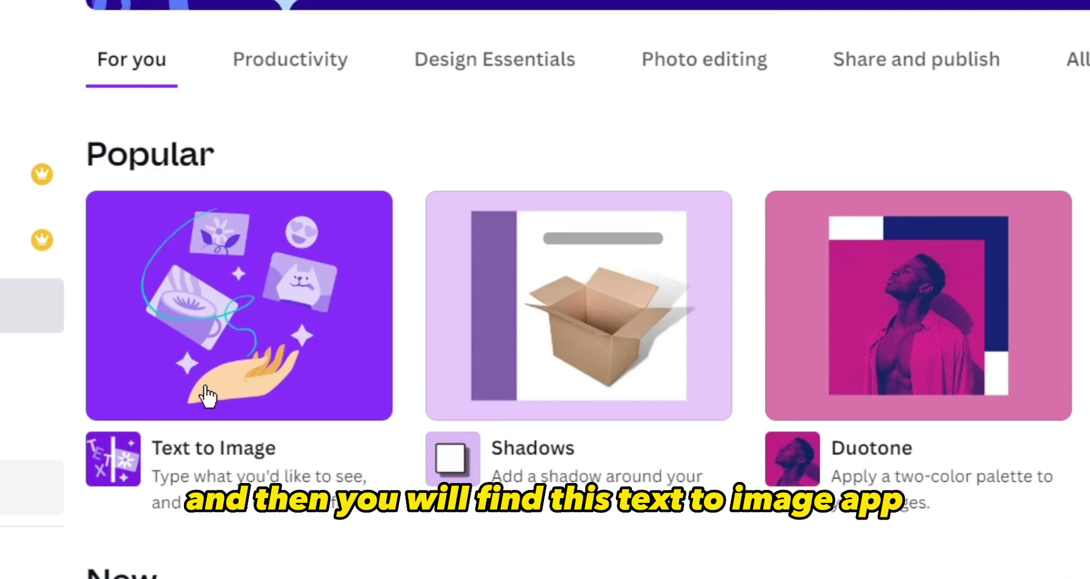
pyautogui.scroll(-3, 193, 410)
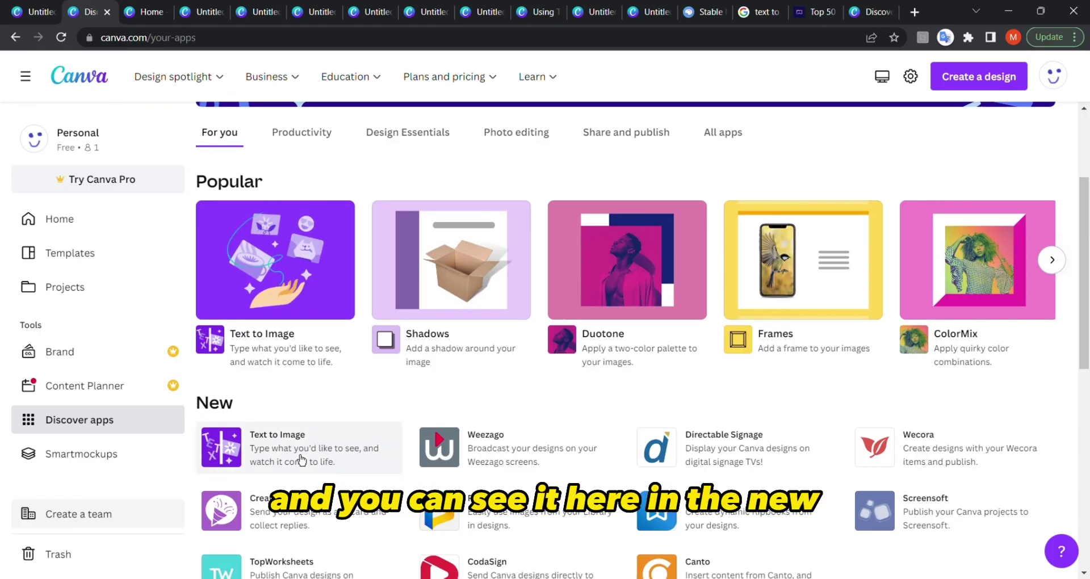
pyautogui.scroll(5, 266, 446)
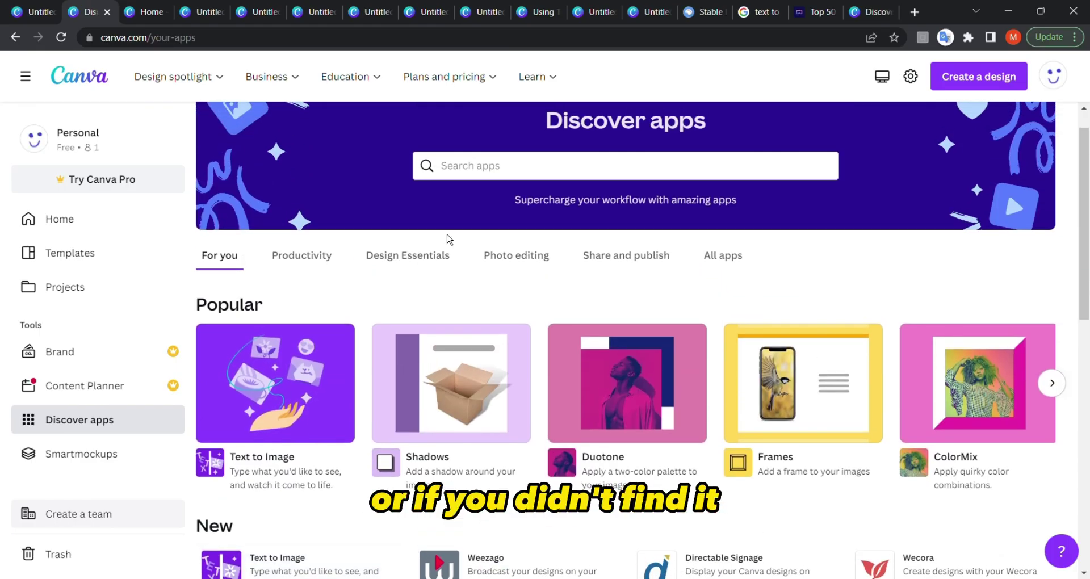
# Search apps for 'text to image' and bring up the Text to Image app's details.
pyautogui.click(502, 173)
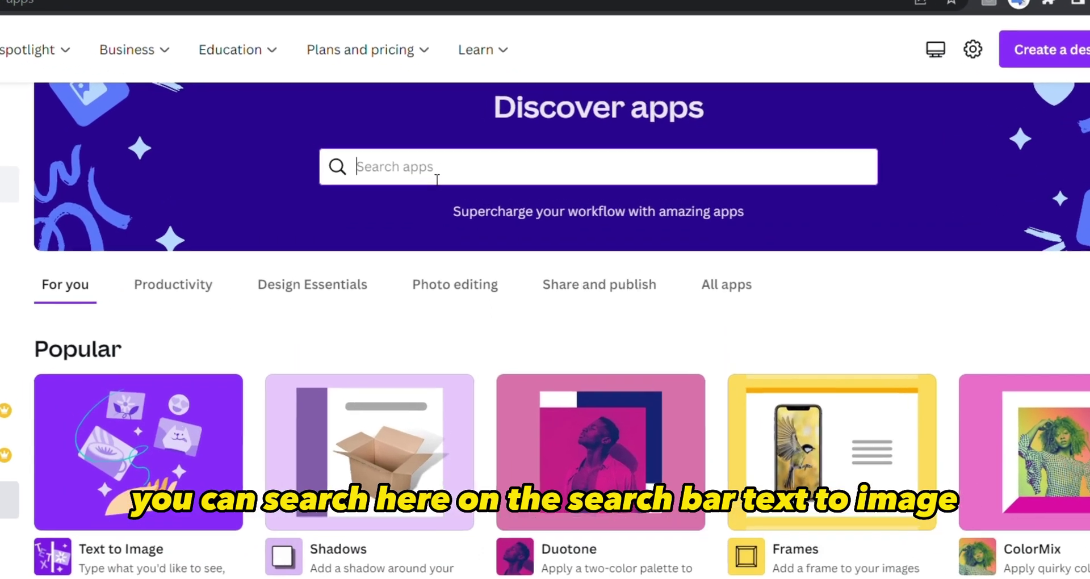
pyautogui.write('text to ')
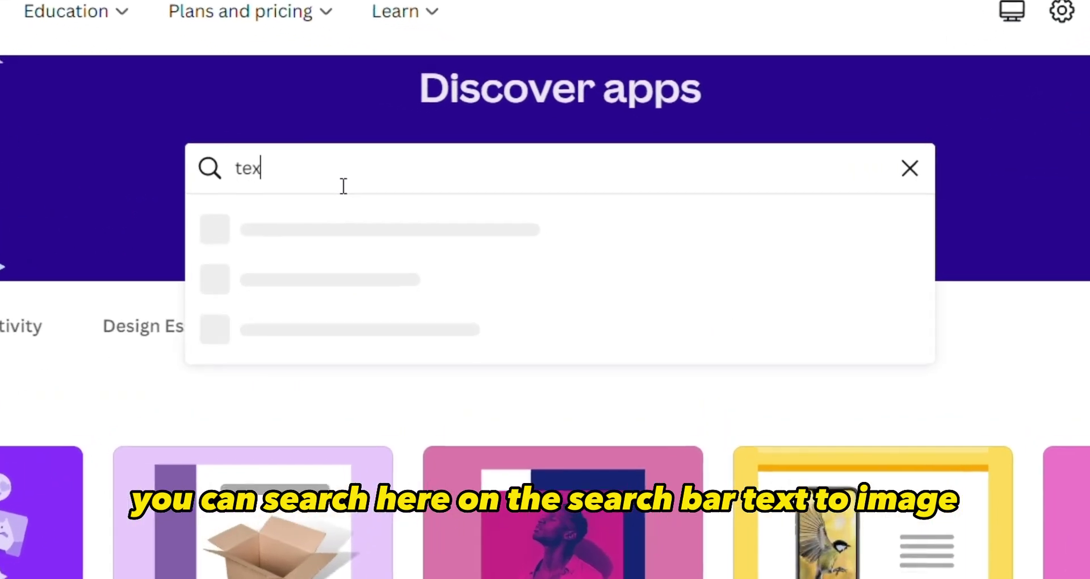
pyautogui.write('image')
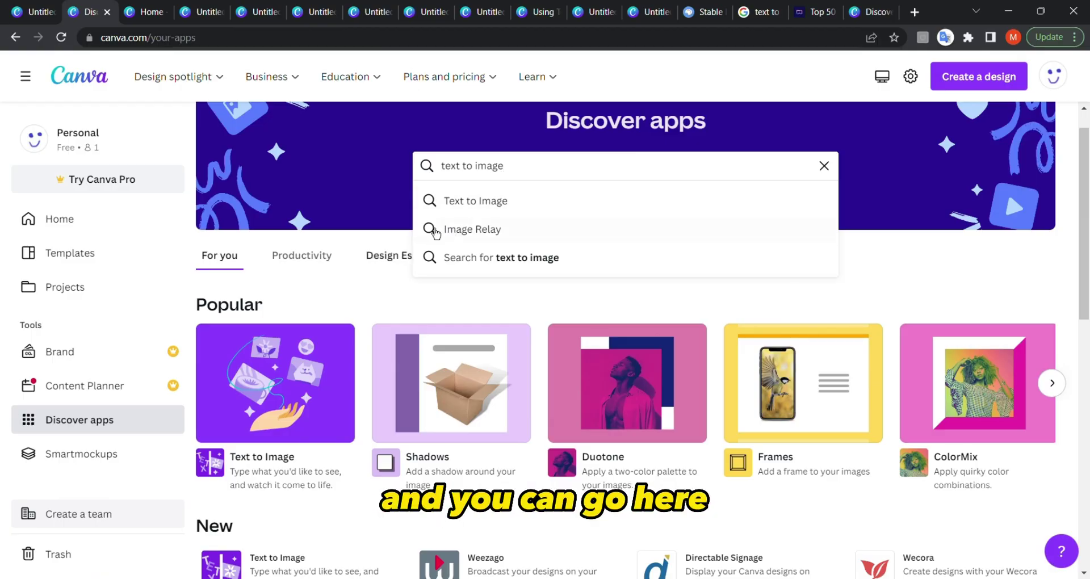
pyautogui.click(435, 201)
pyautogui.click(287, 340)
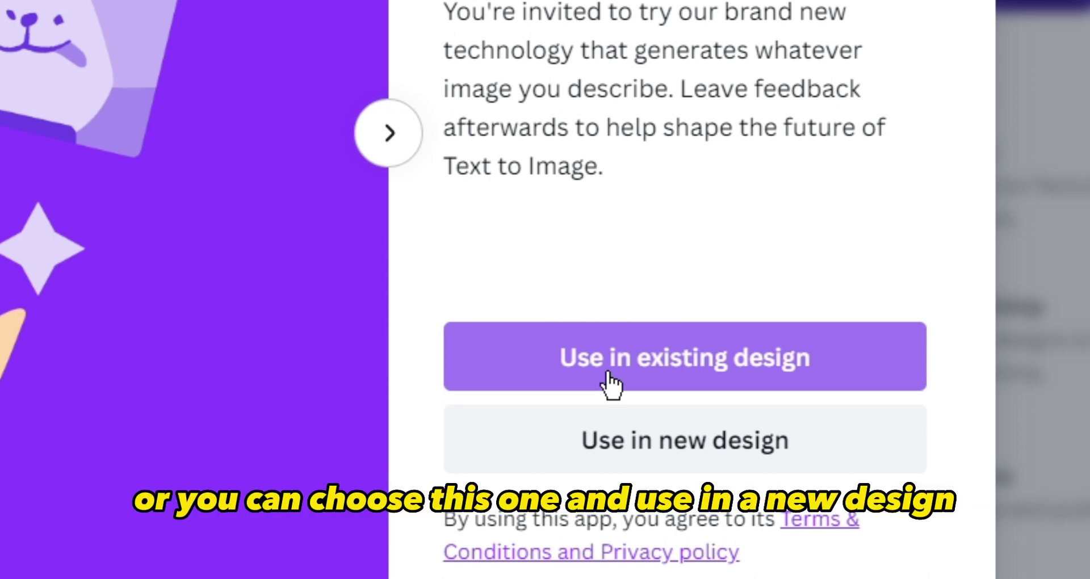
# Use Text to Image in a new custom-size 6 × 6 in design.
pyautogui.click(645, 447)
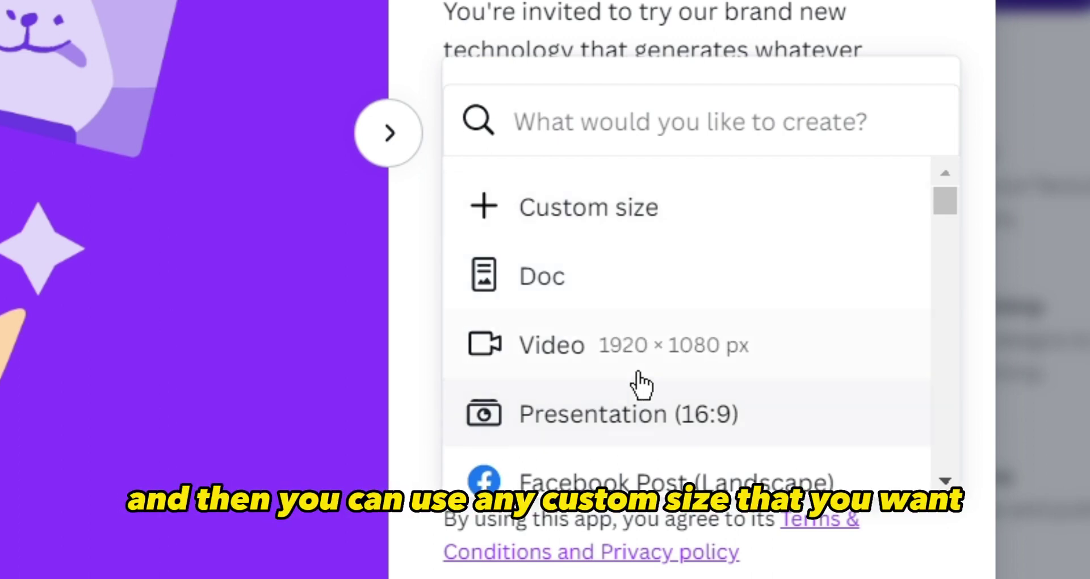
pyautogui.scroll(-2, 662, 406)
pyautogui.scroll(2, 662, 406)
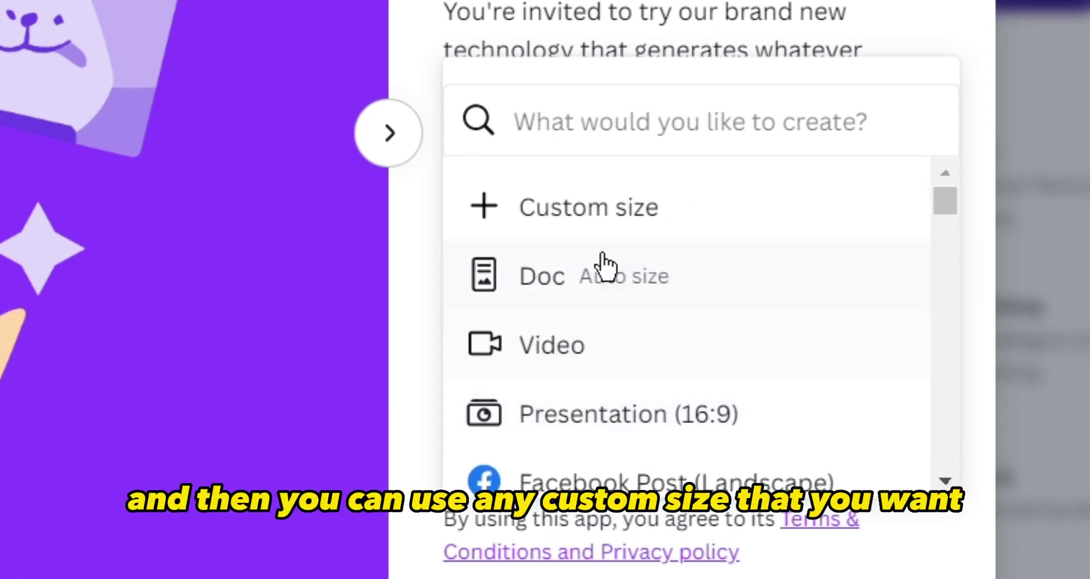
pyautogui.scroll(-3, 625, 394)
pyautogui.scroll(-10, 625, 394)
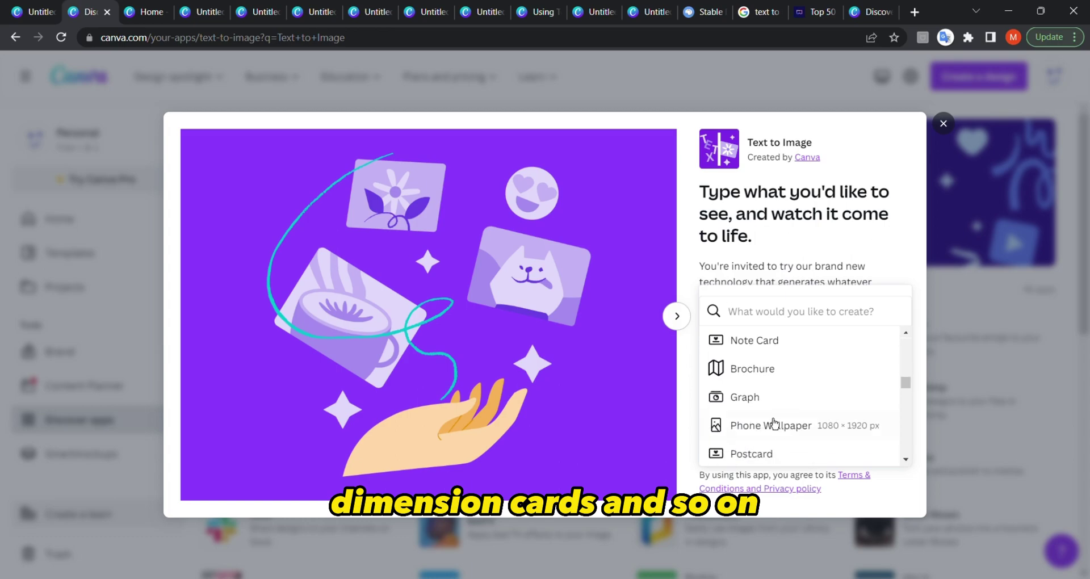
pyautogui.scroll(12, 774, 422)
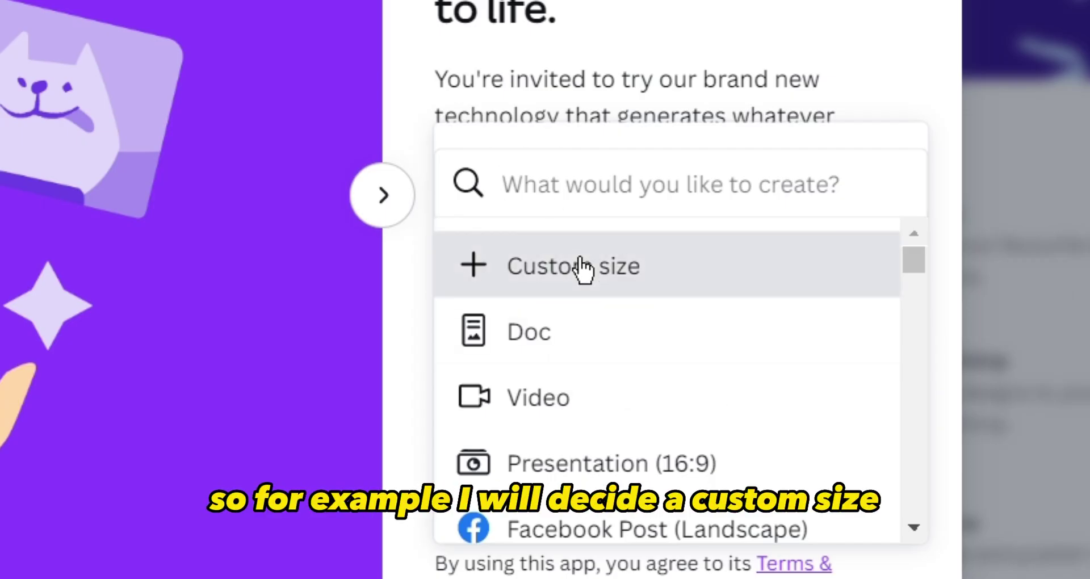
pyautogui.click(583, 267)
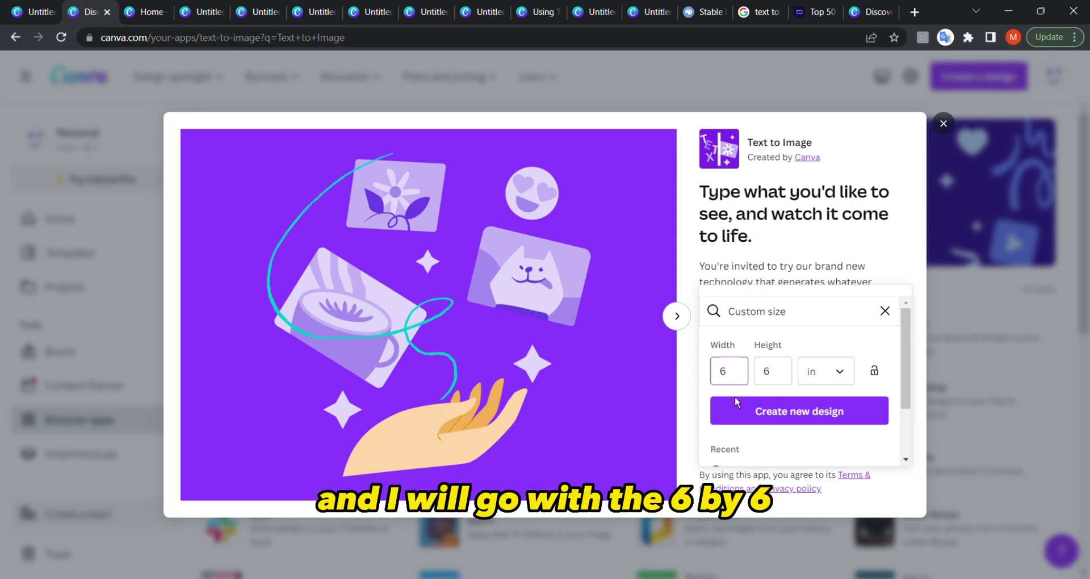
pyautogui.click(745, 413)
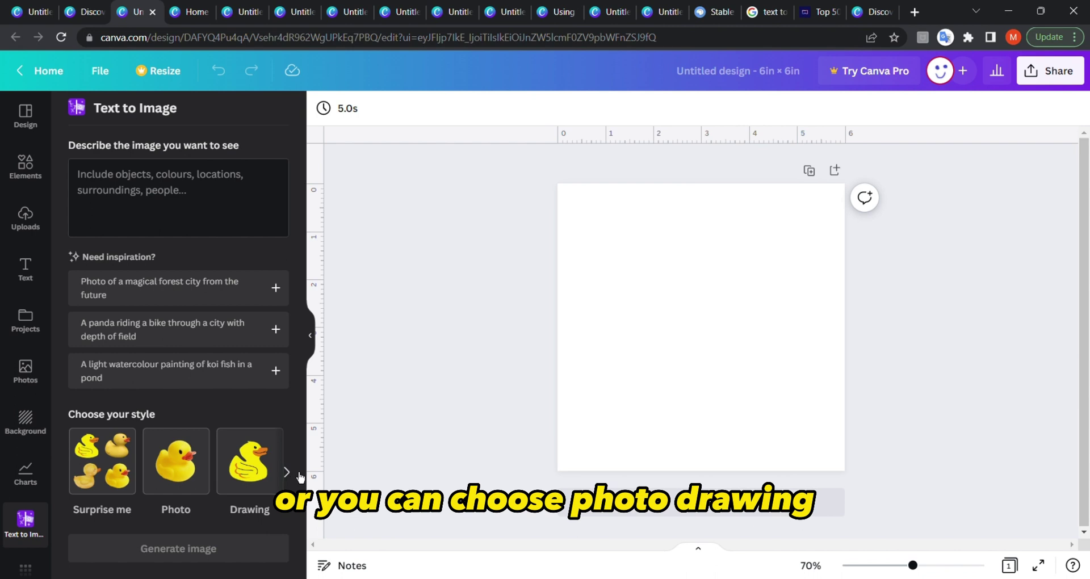
# Browse the image styles through Drawing, 3D, Painting, Pattern and Concept art, then return to the Canva home page.
pyautogui.click(287, 472)
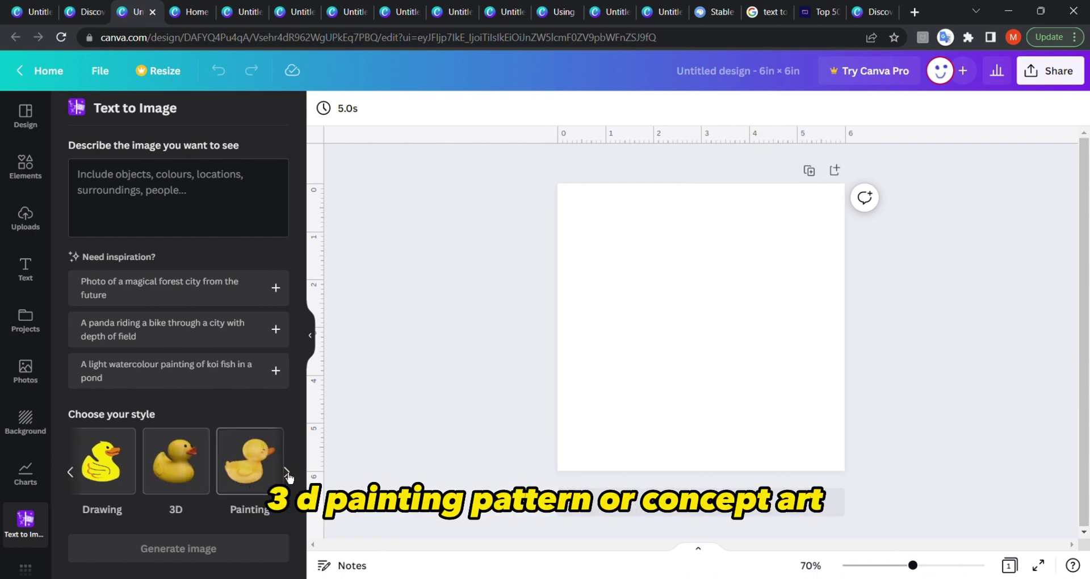
pyautogui.click(286, 473)
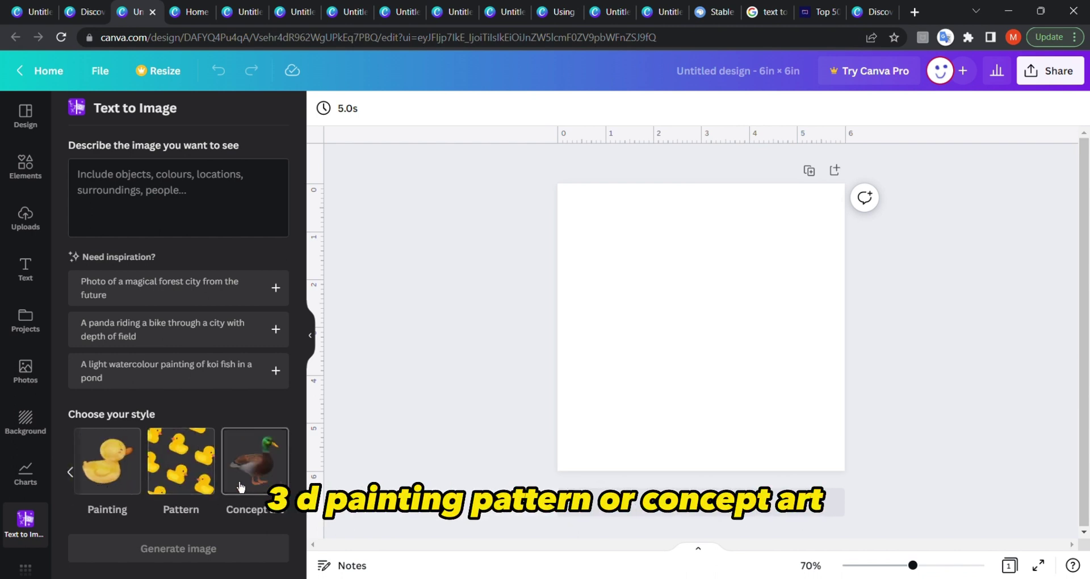
pyautogui.click(72, 473)
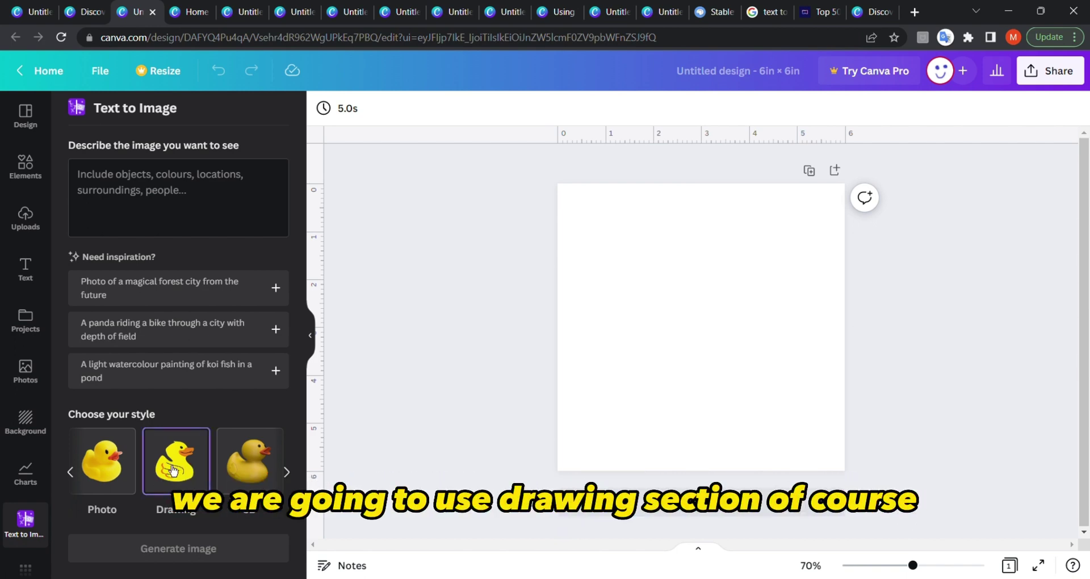
pyautogui.click(185, 11)
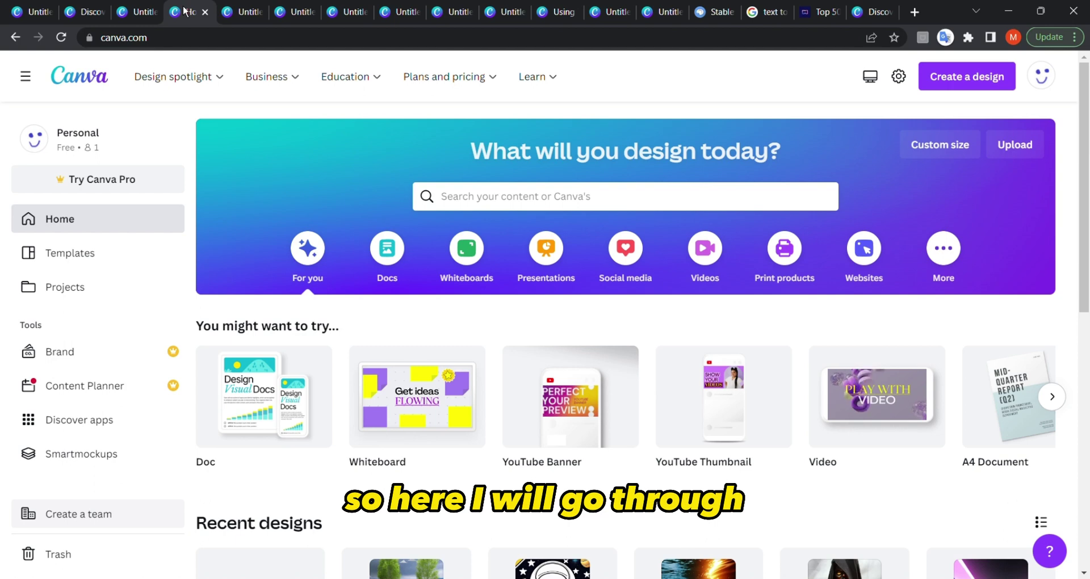
# Switch to the 8 × 11 in design and scroll through Pages 1–4 to the glass-sphere scene.
pyautogui.click(226, 10)
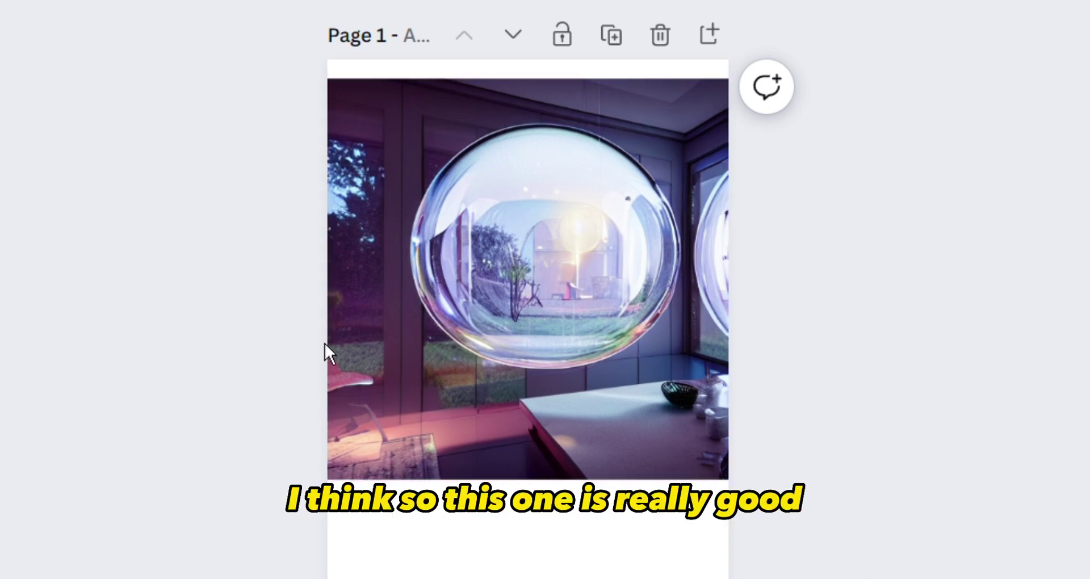
pyautogui.scroll(-10, 159, 511)
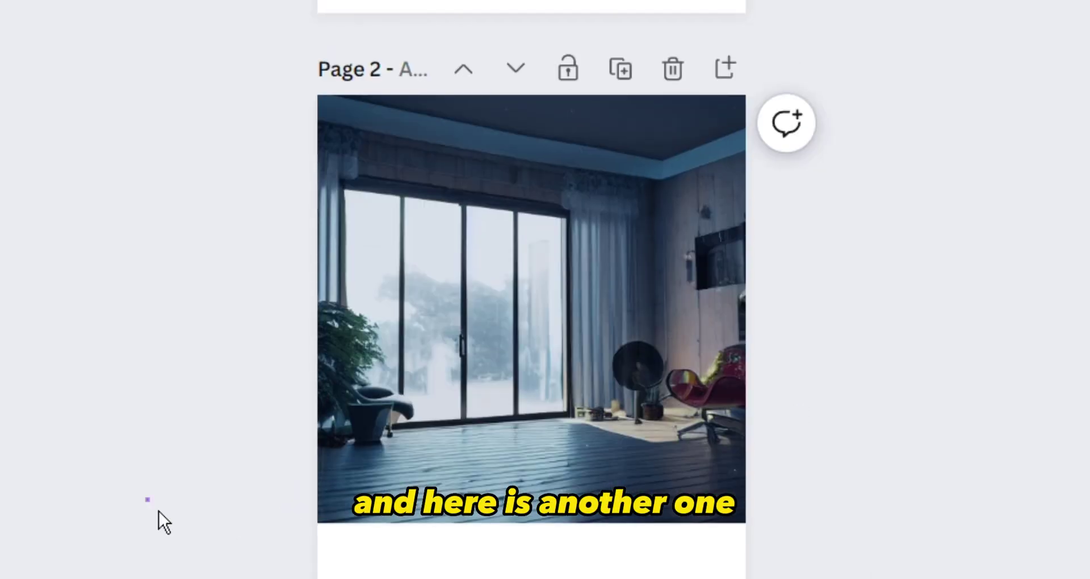
pyautogui.scroll(-4, 159, 512)
pyautogui.scroll(-10, 159, 512)
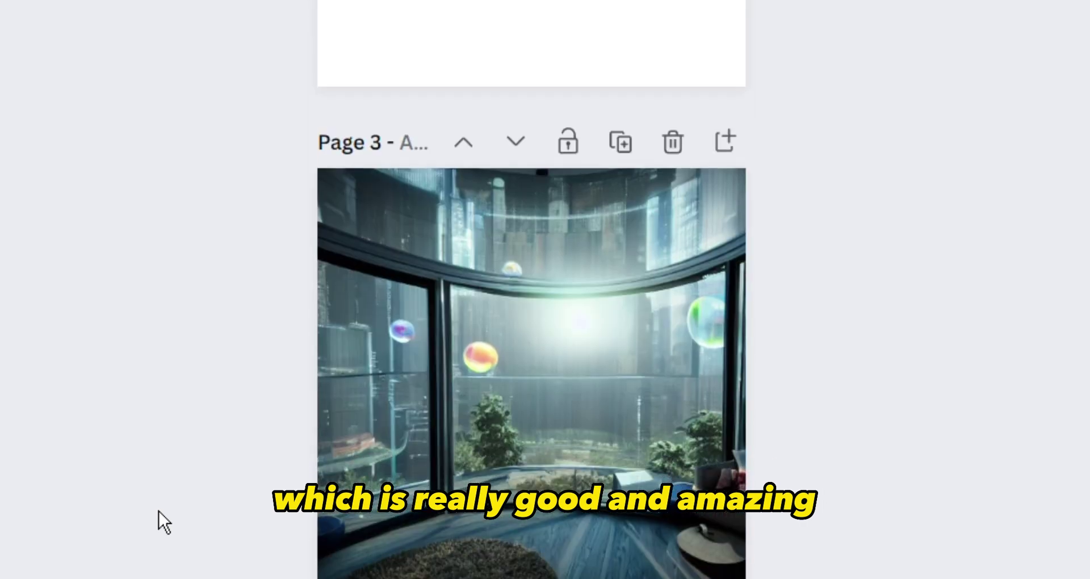
pyautogui.scroll(-5, 159, 512)
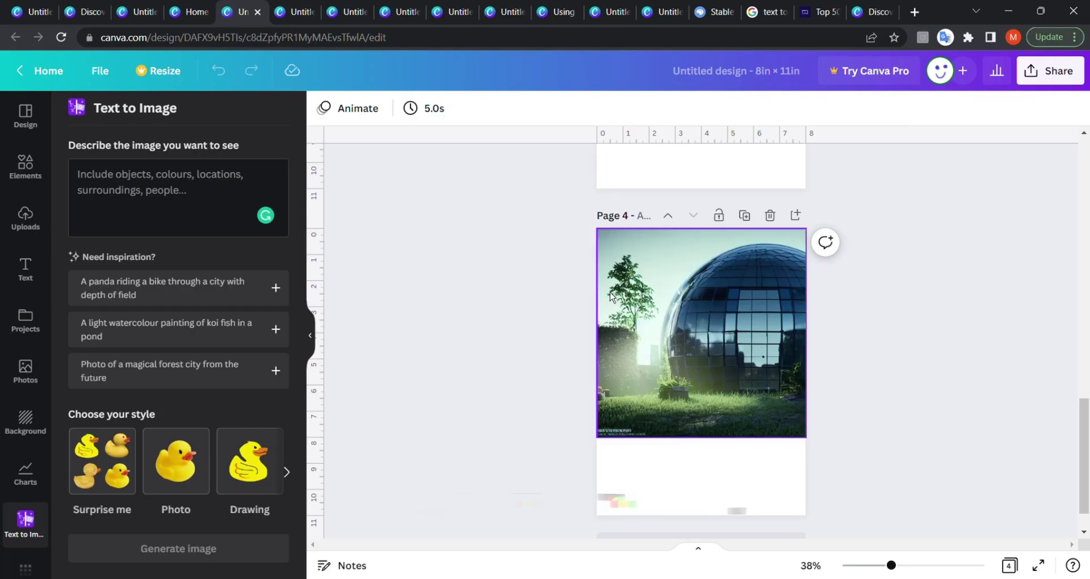
pyautogui.click(286, 18)
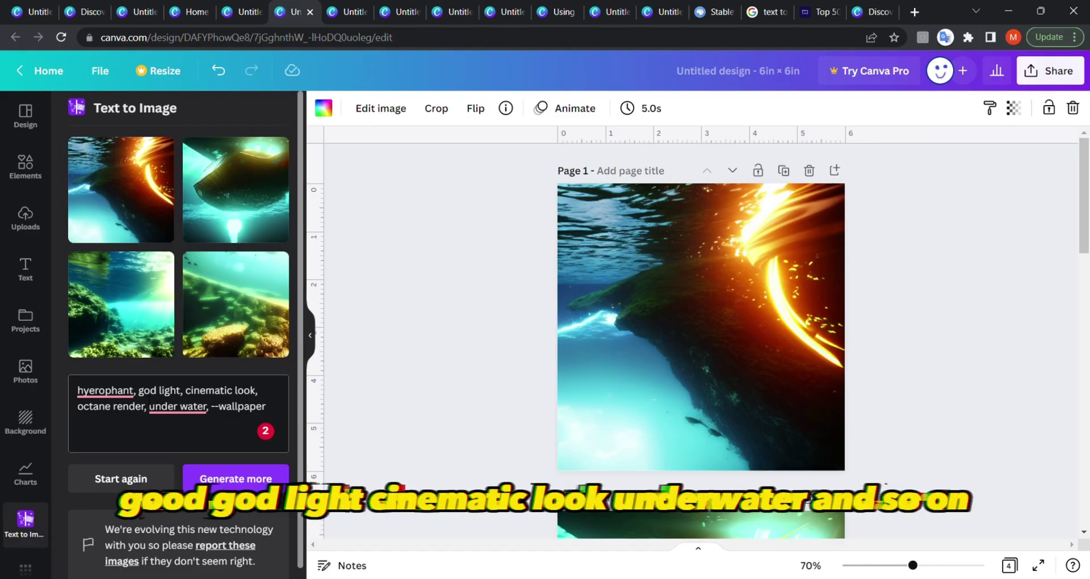
pyautogui.click(177, 406)
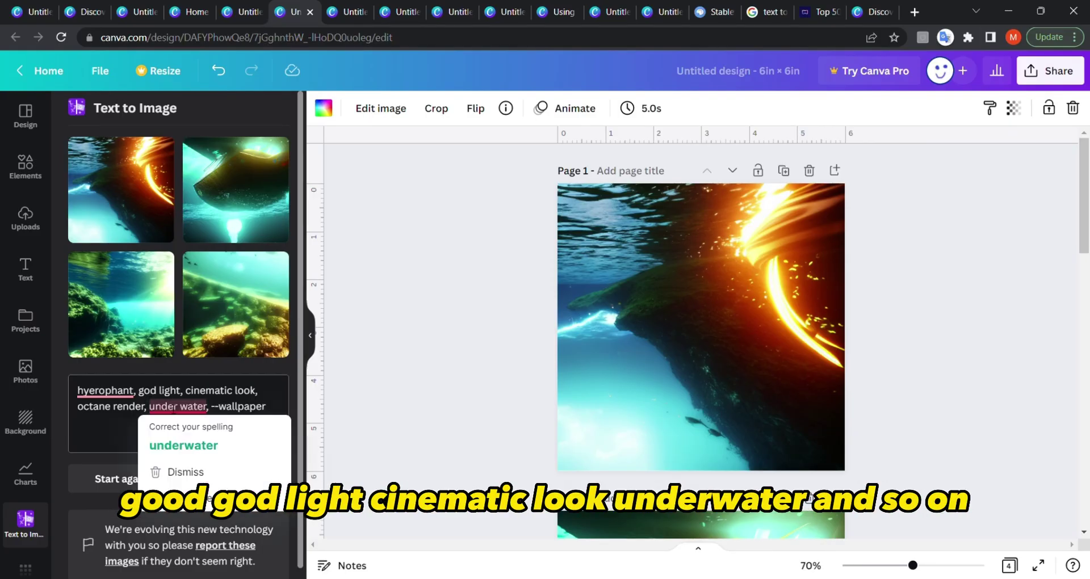
pyautogui.click(115, 424)
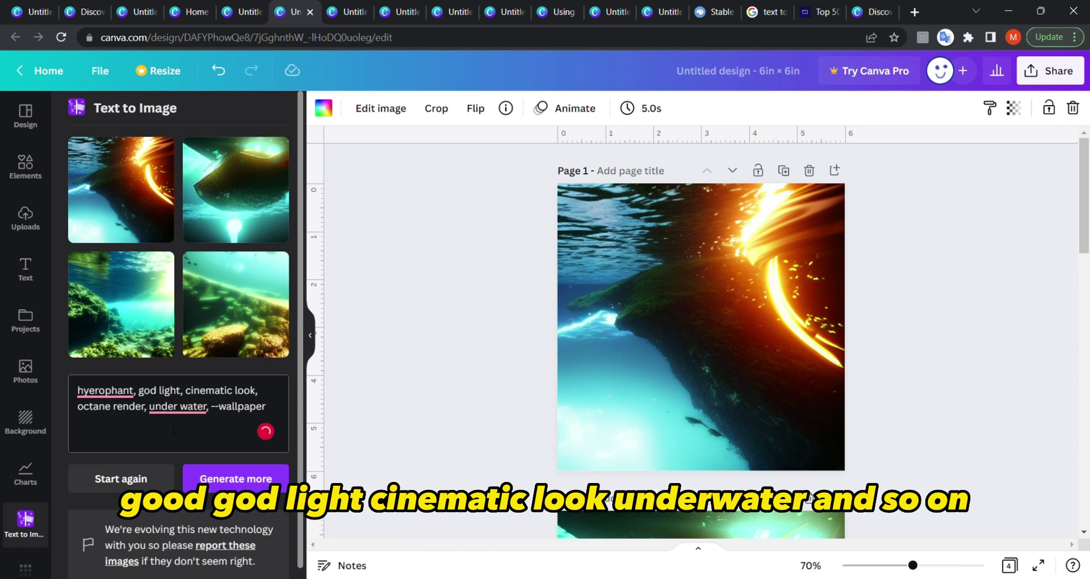
pyautogui.click(719, 361)
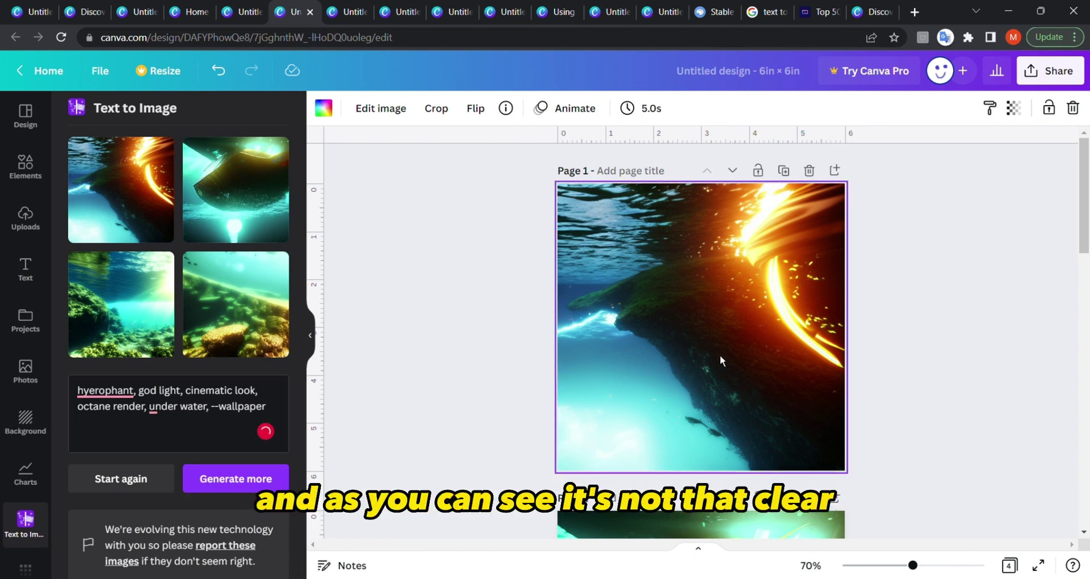
pyautogui.scroll(-5, 567, 366)
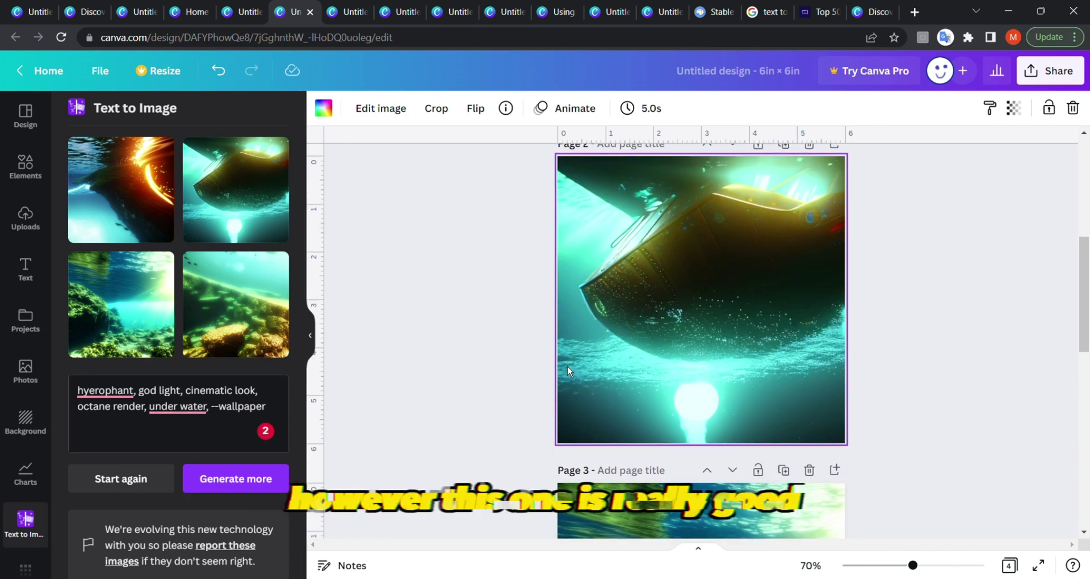
pyautogui.scroll(-5, 514, 356)
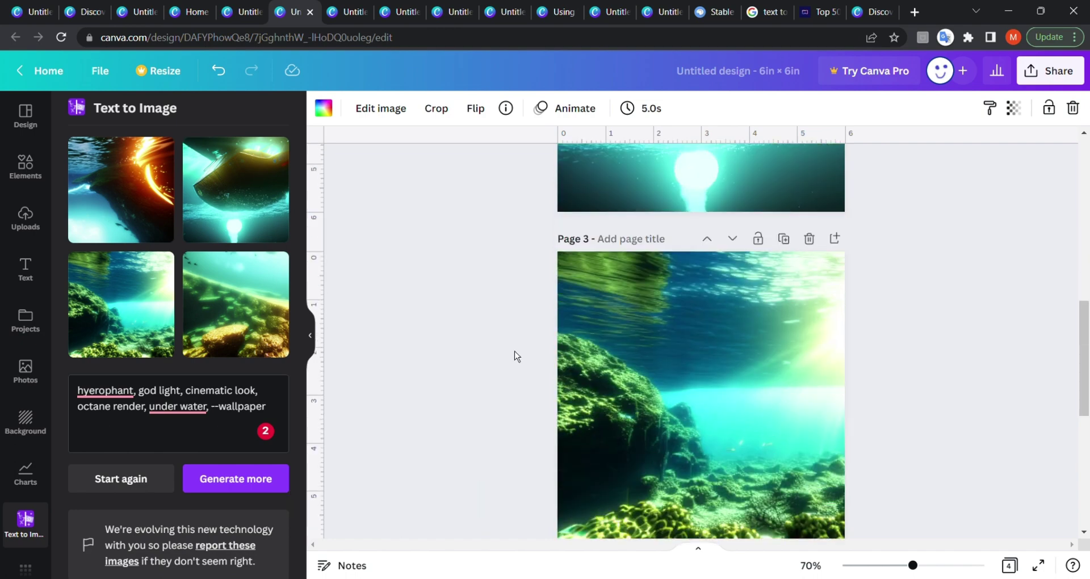
pyautogui.scroll(-5, 514, 355)
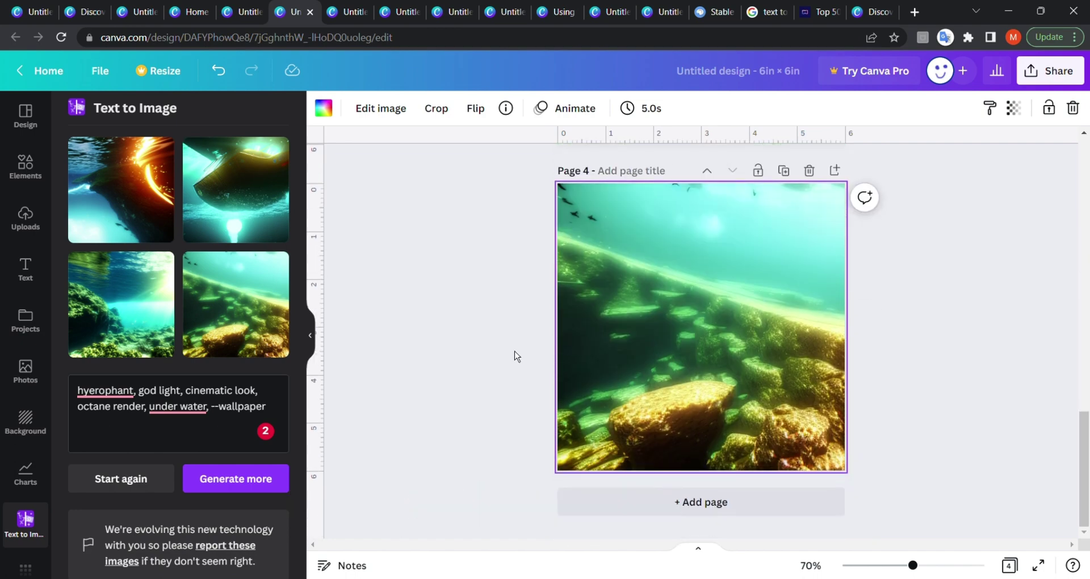
# Open the cyberpunk design, read its 'Reunion of man' prompt, and select the Page 1 corridor image.
pyautogui.click(354, 10)
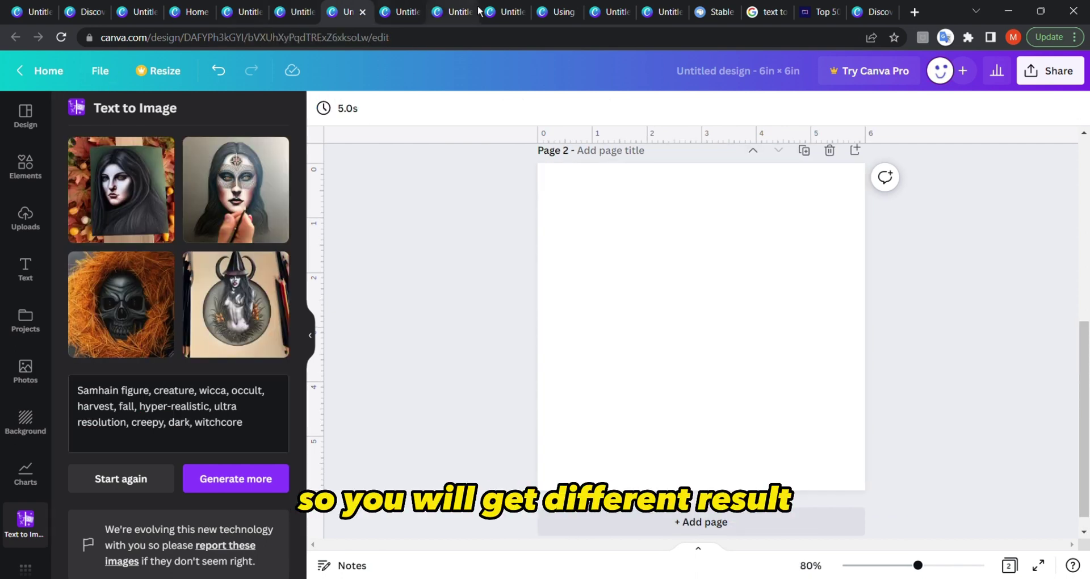
pyautogui.click(406, 11)
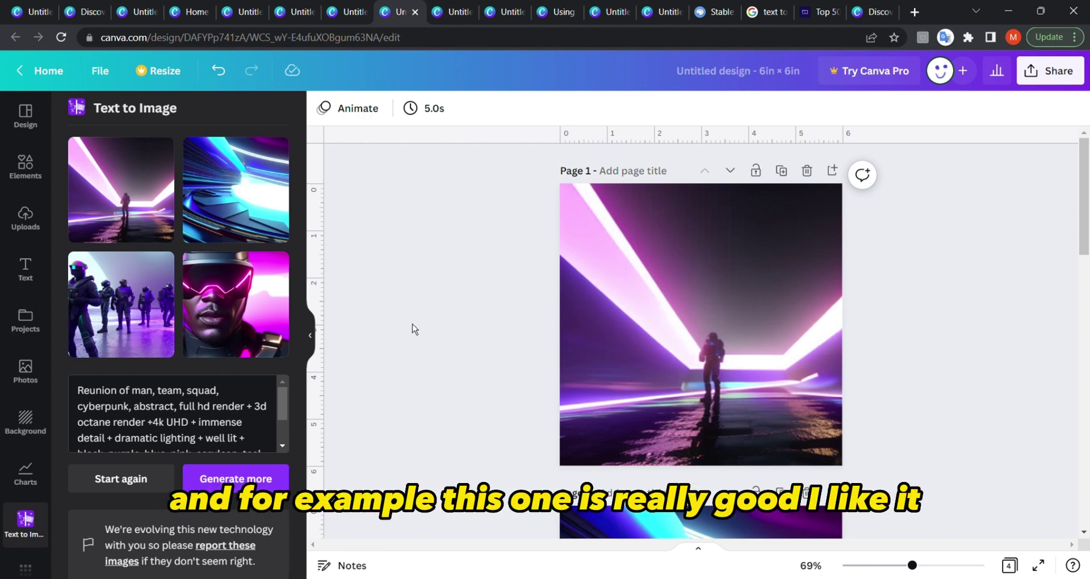
pyautogui.scroll(-3, 173, 413)
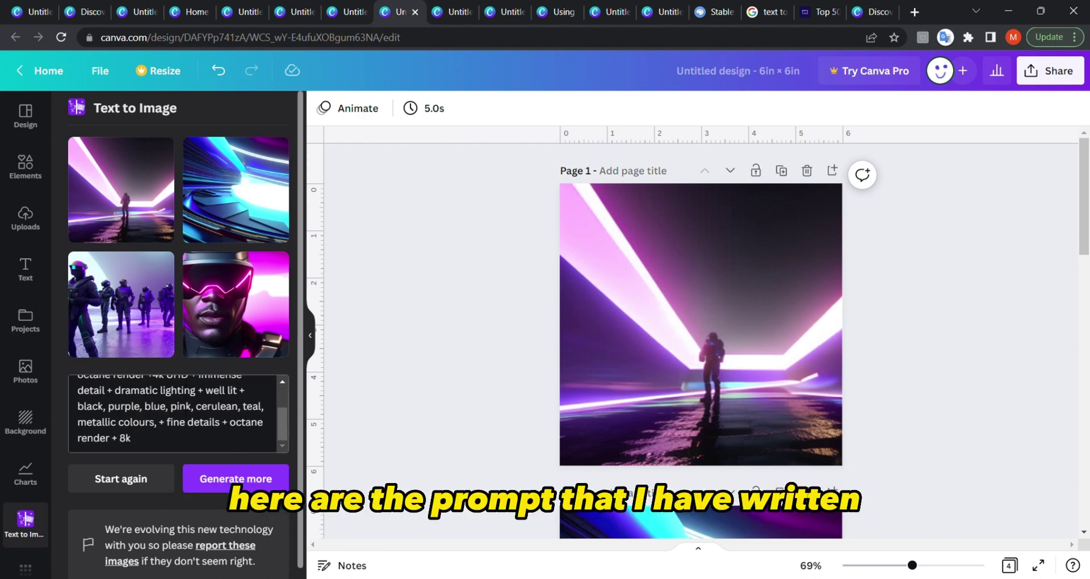
pyautogui.scroll(3, 173, 413)
pyautogui.scroll(-2, 173, 413)
pyautogui.scroll(2, 173, 413)
pyautogui.scroll(-1, 173, 413)
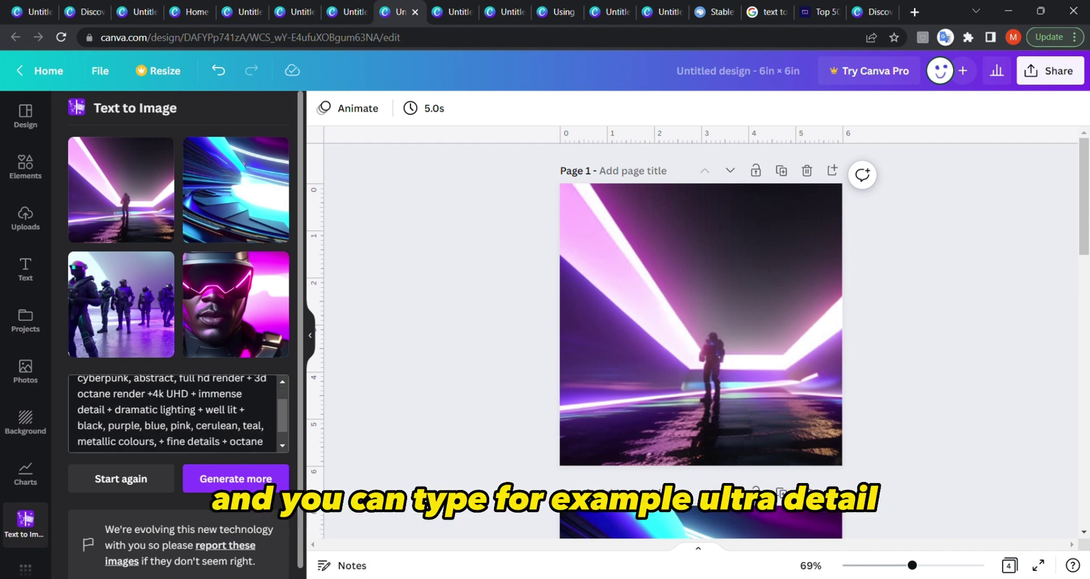
pyautogui.scroll(-2, 173, 414)
pyautogui.scroll(4, 173, 413)
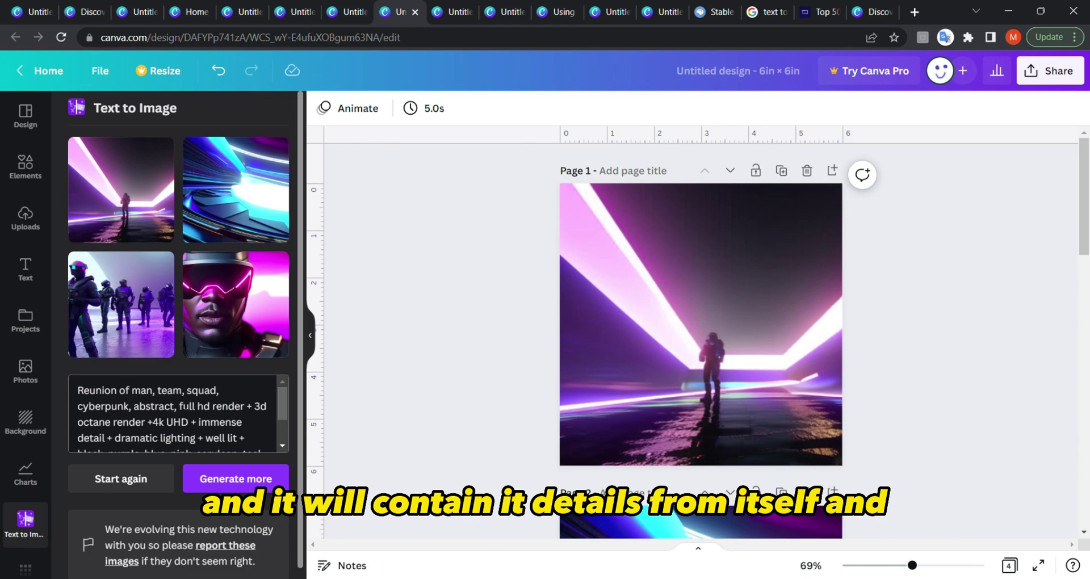
pyautogui.scroll(-3, 173, 413)
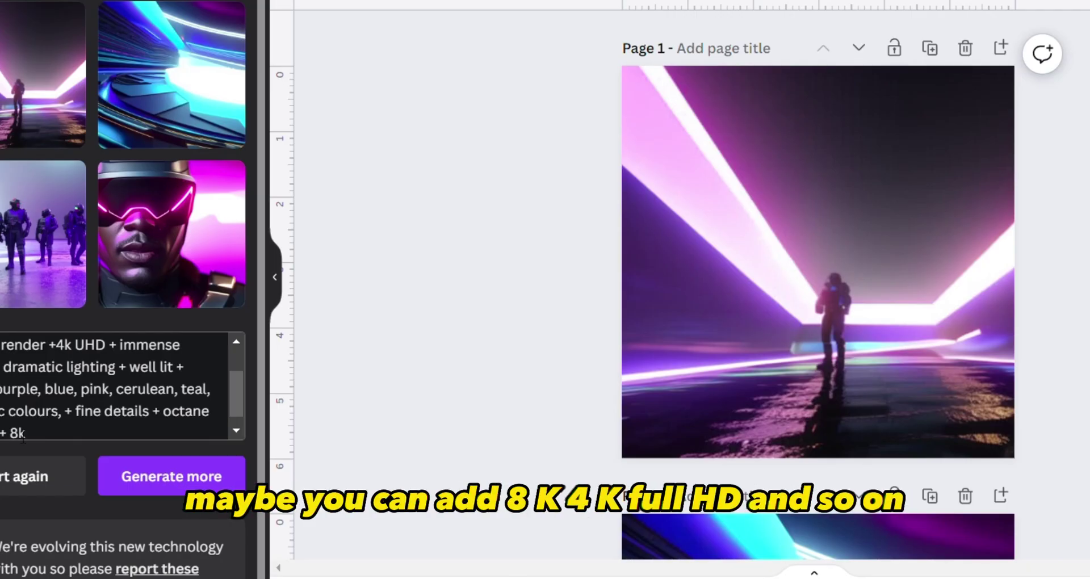
pyautogui.click(45, 388)
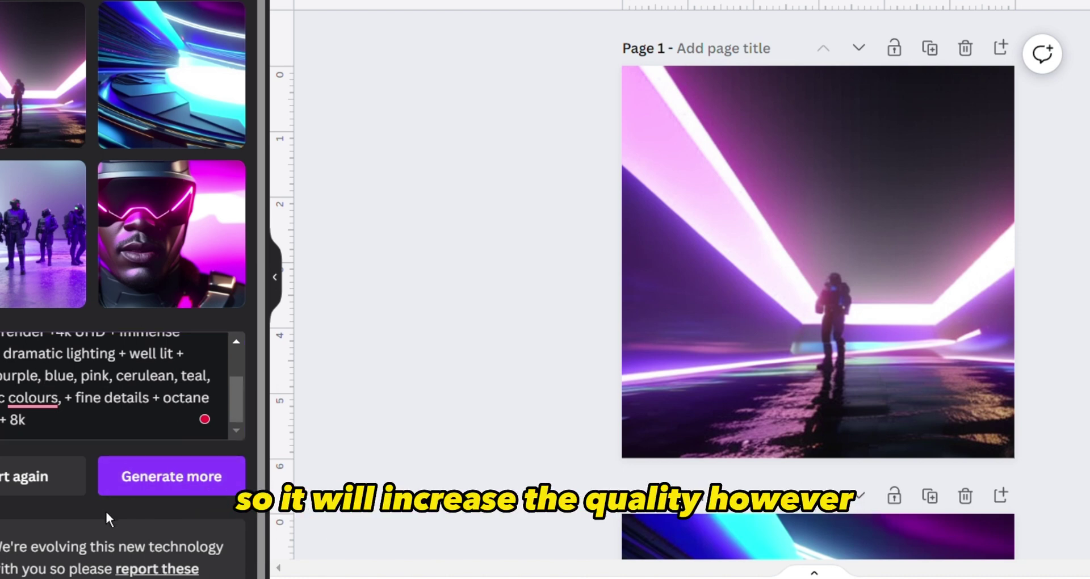
pyautogui.click(660, 226)
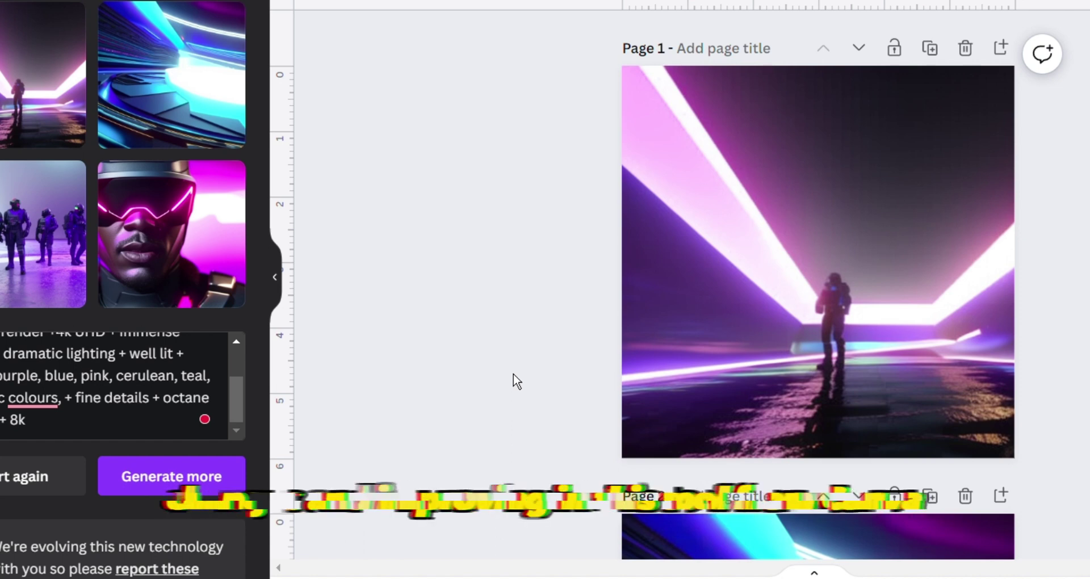
# Scroll through Pages 2–4, then move past the park-image design to the Rubber Duck Aliens design.
pyautogui.scroll(-5, 516, 380)
pyautogui.scroll(-2, 516, 380)
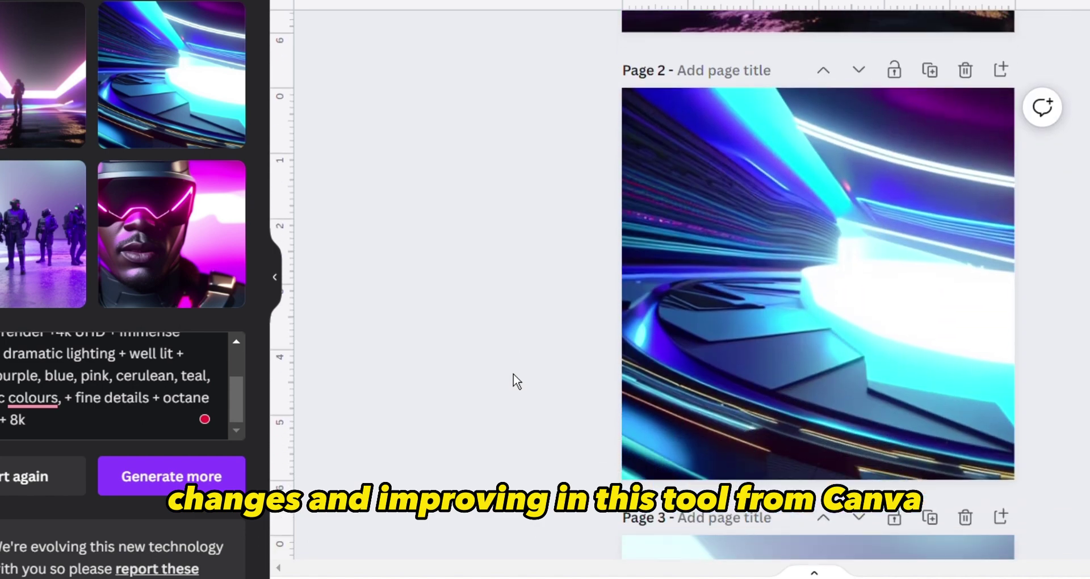
pyautogui.scroll(-7, 499, 349)
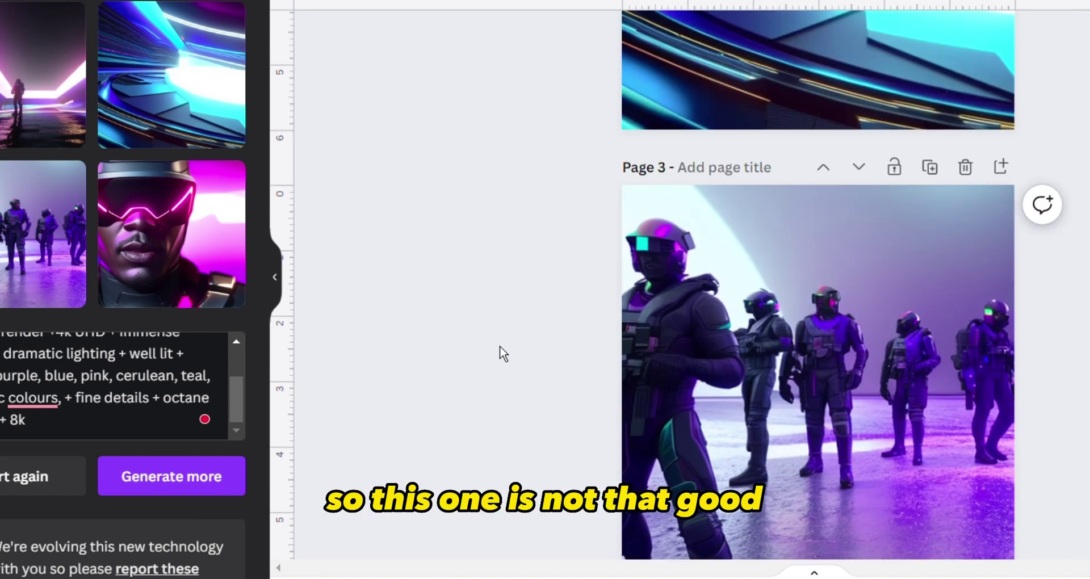
pyautogui.scroll(-7, 627, 313)
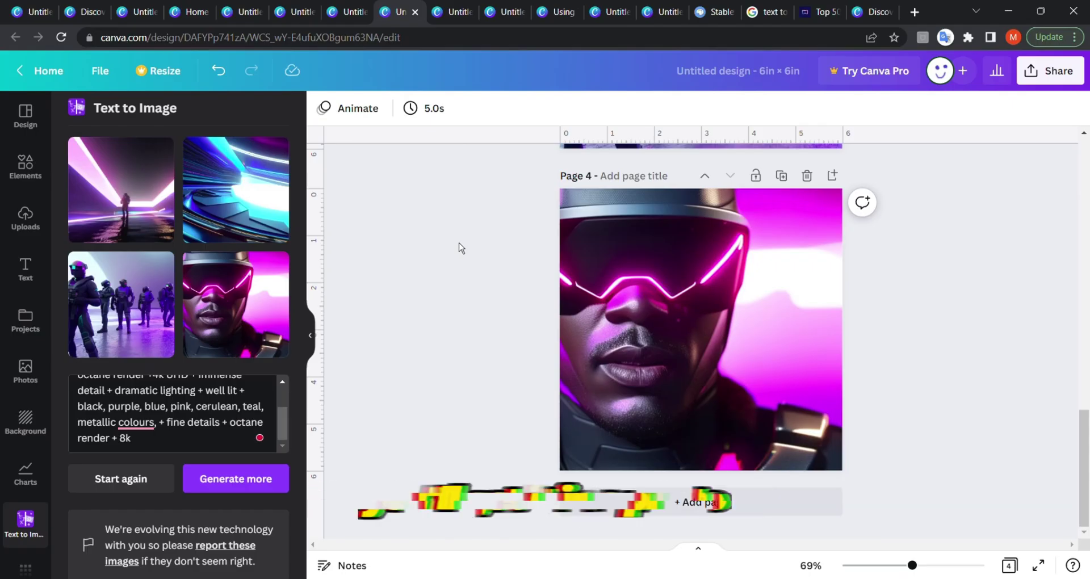
pyautogui.click(442, 10)
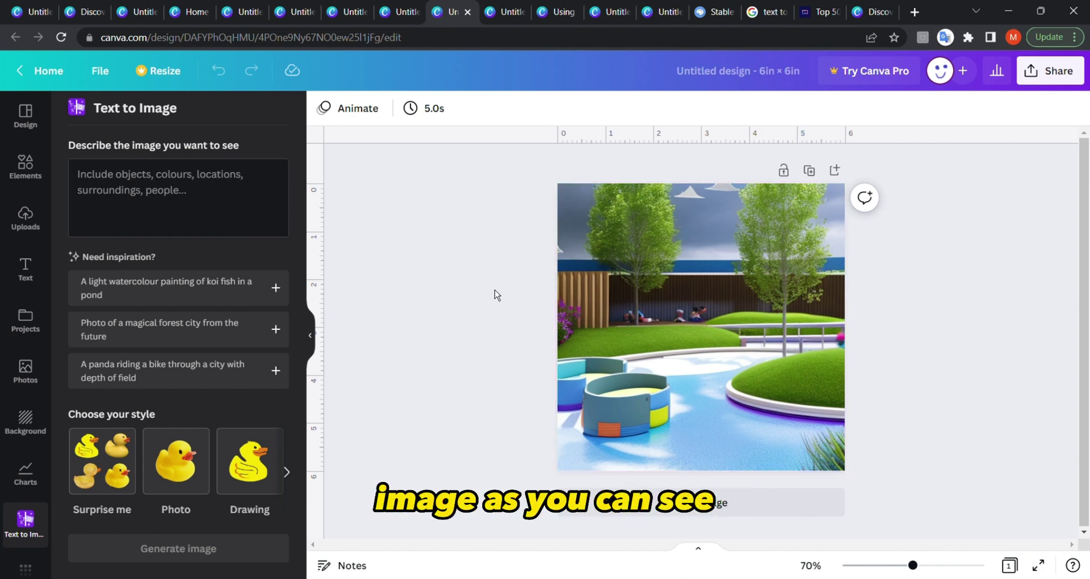
pyautogui.click(497, 11)
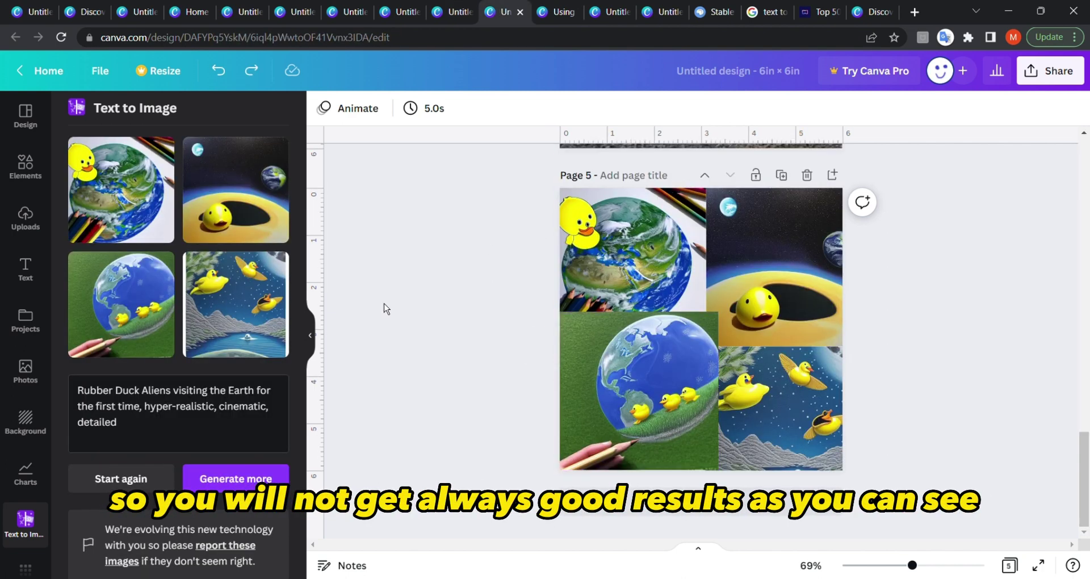
pyautogui.scroll(8, 469, 328)
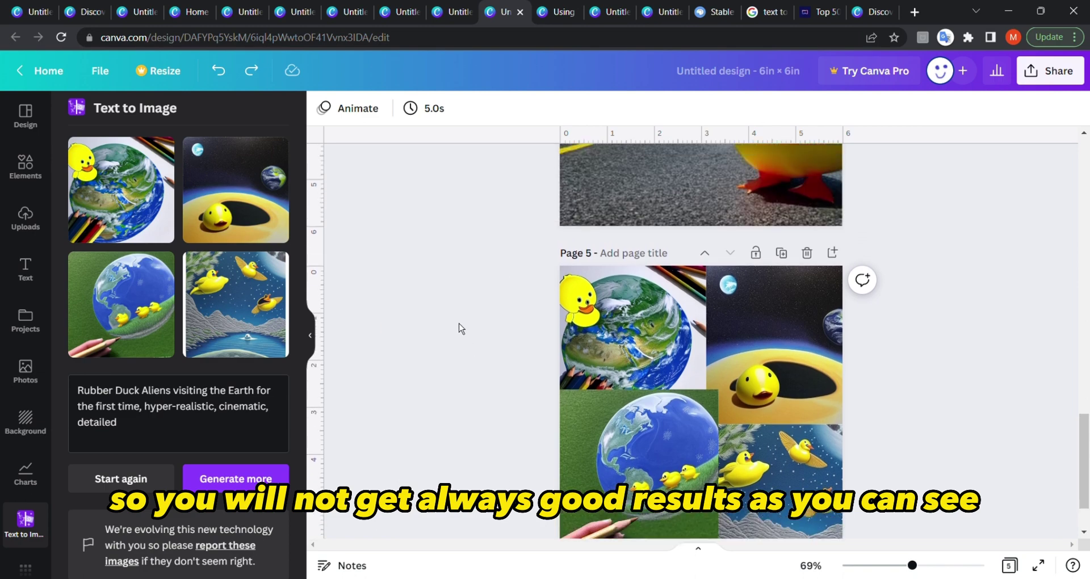
pyautogui.scroll(8, 461, 328)
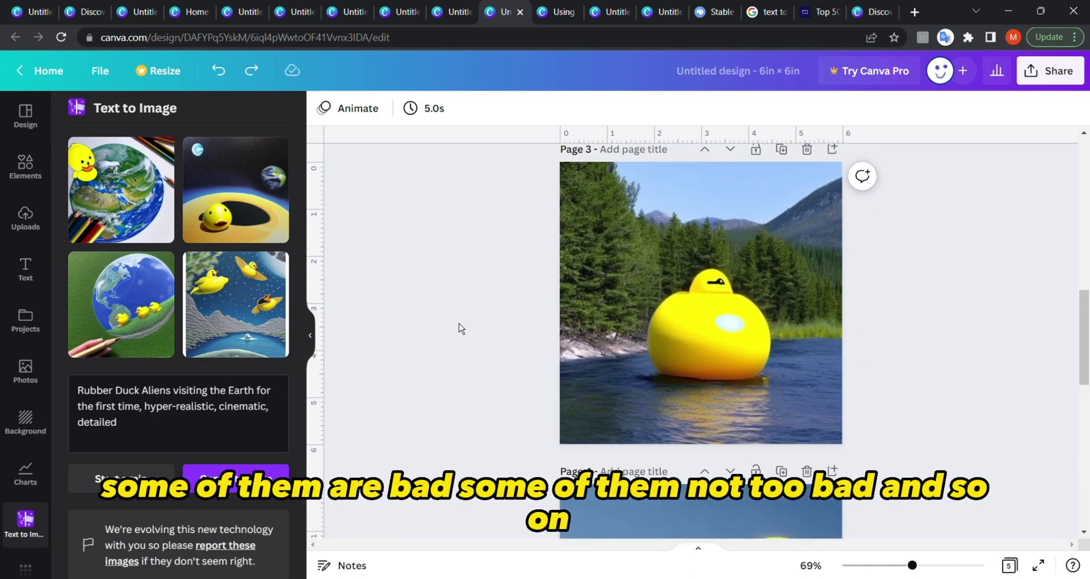
pyautogui.scroll(8, 461, 328)
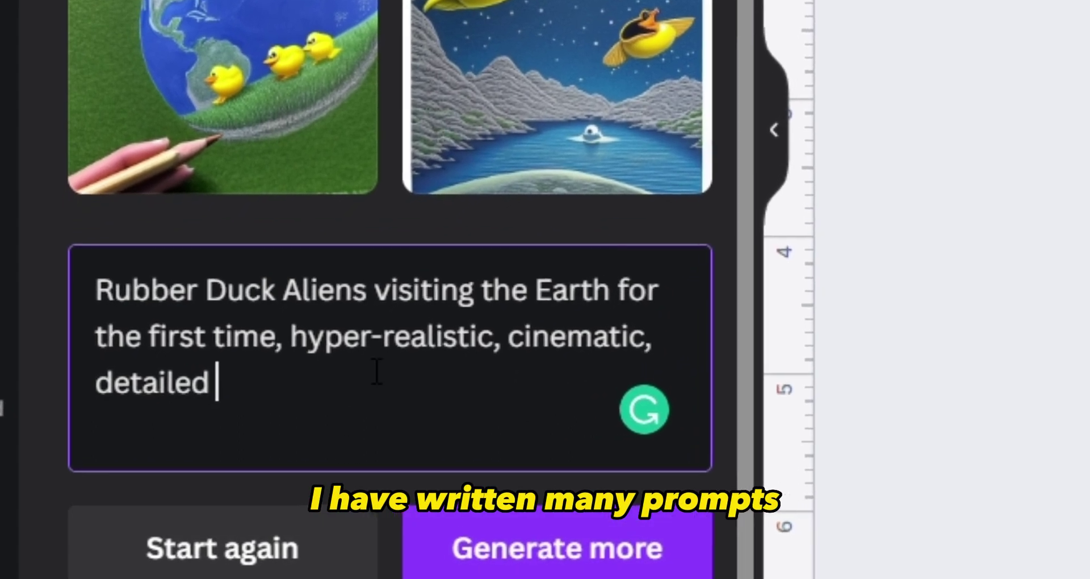
pyautogui.hotkey('ctrl', 'a')
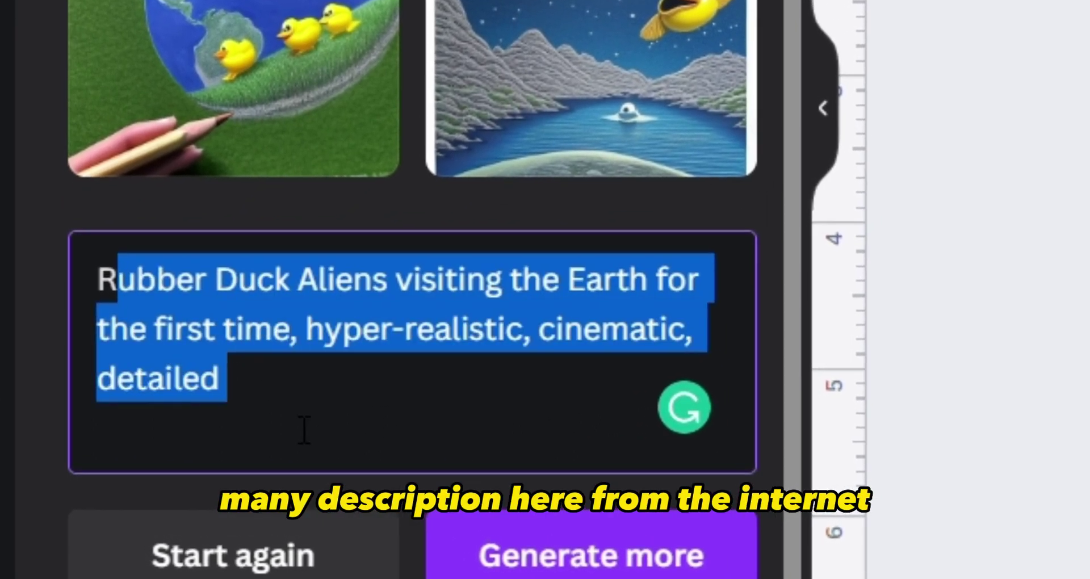
pyautogui.click(301, 432)
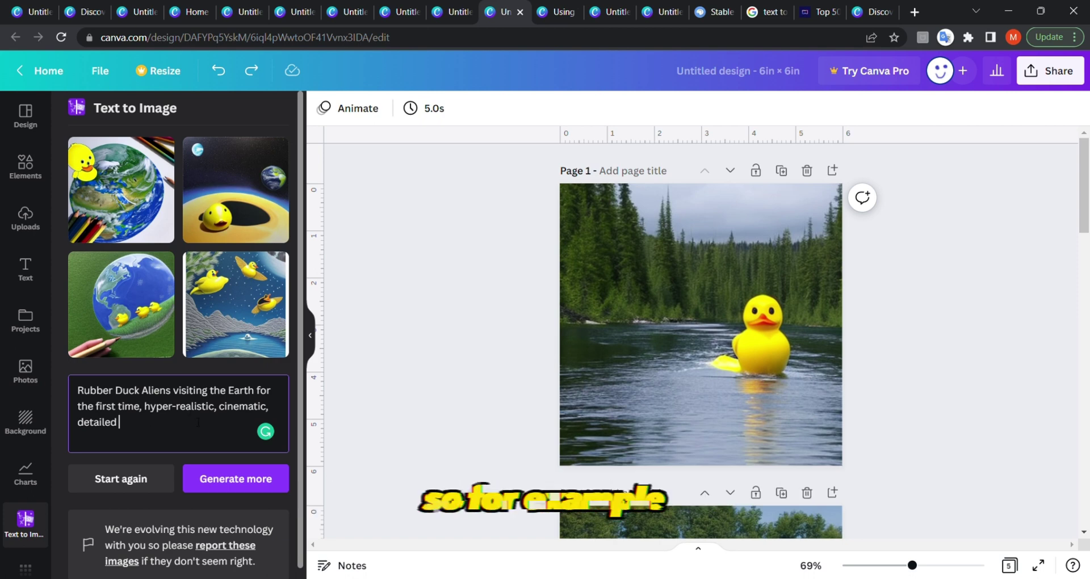
pyautogui.moveTo(78, 390); pyautogui.dragTo(122, 421)
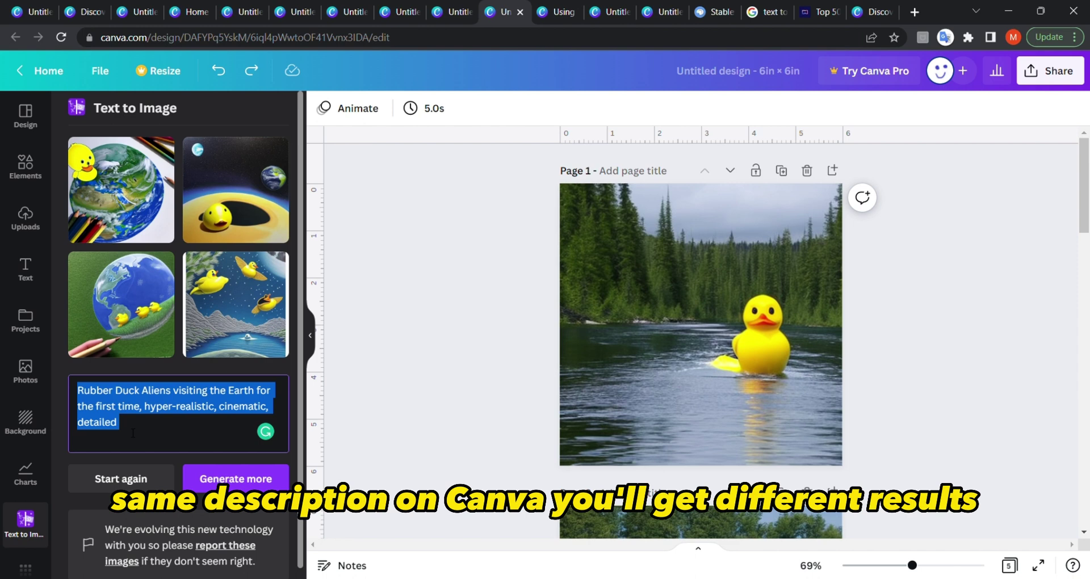
pyautogui.click(229, 492)
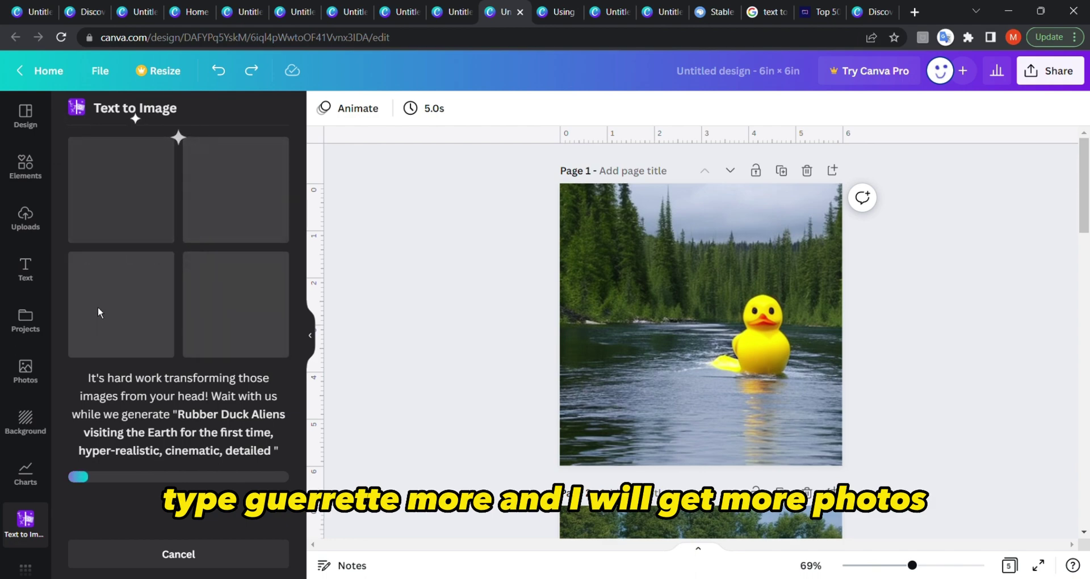
pyautogui.scroll(-5, 621, 375)
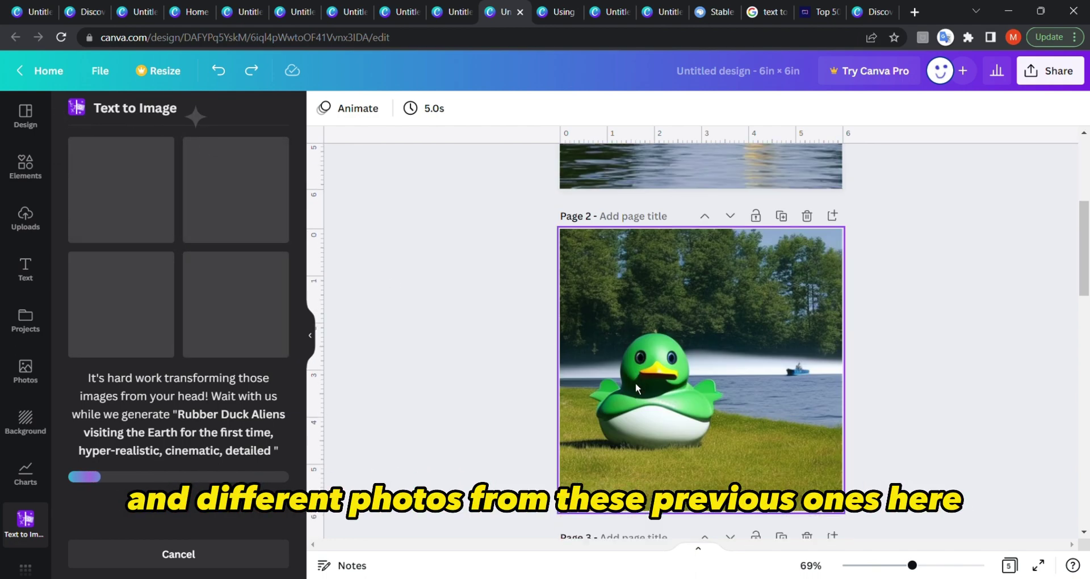
pyautogui.scroll(-10, 635, 383)
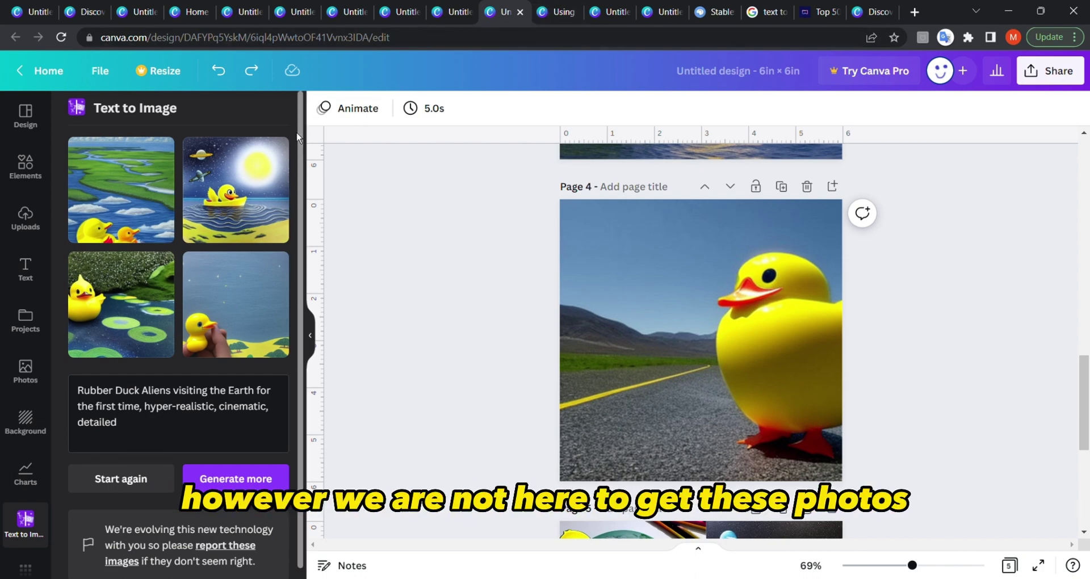
# Switch to the astronaut coloring-page design and highlight the start of its prompt.
pyautogui.click(562, 11)
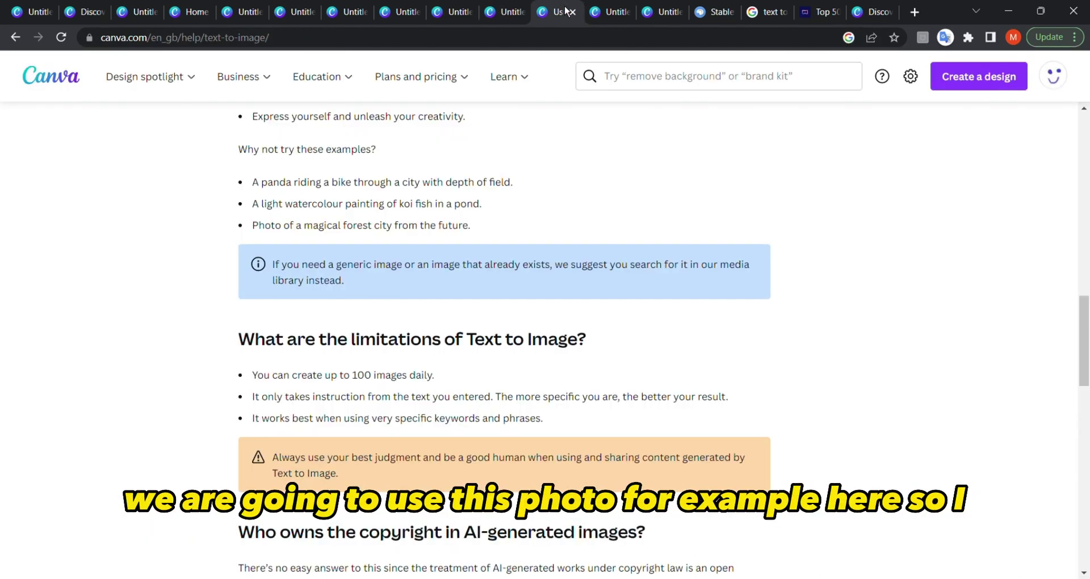
pyautogui.click(623, 10)
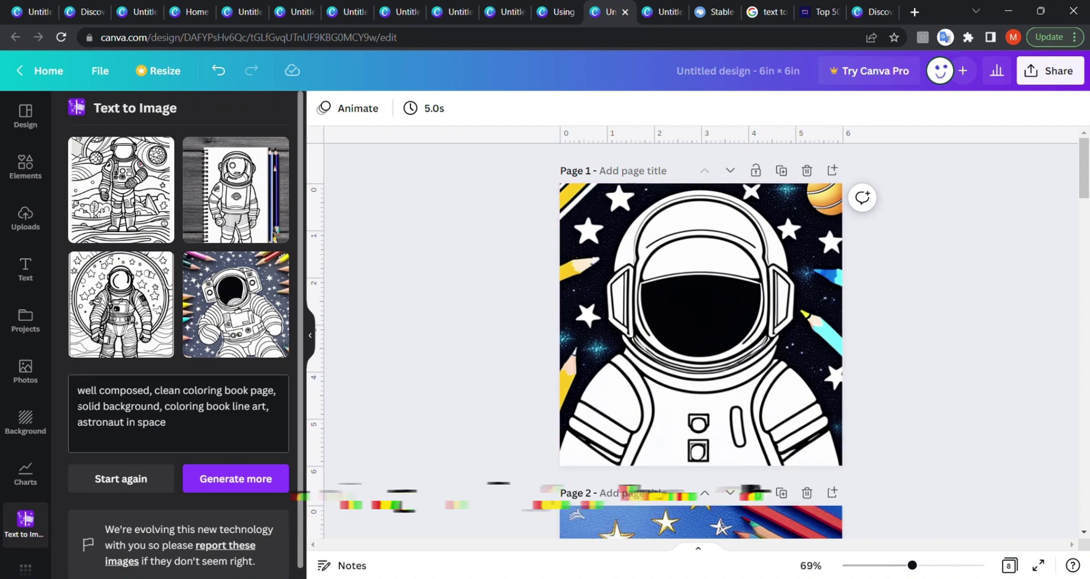
pyautogui.moveTo(78, 390); pyautogui.dragTo(121, 407)
pyautogui.click(121, 406)
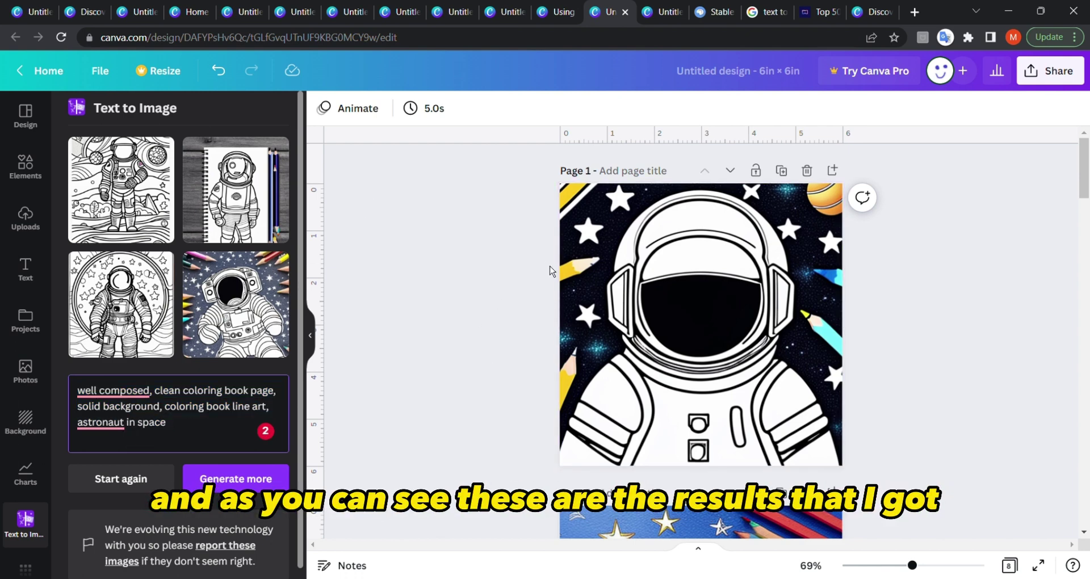
# Scroll through pages 1–6 of the astronaut coloring-book results.
pyautogui.scroll(-5, 549, 270)
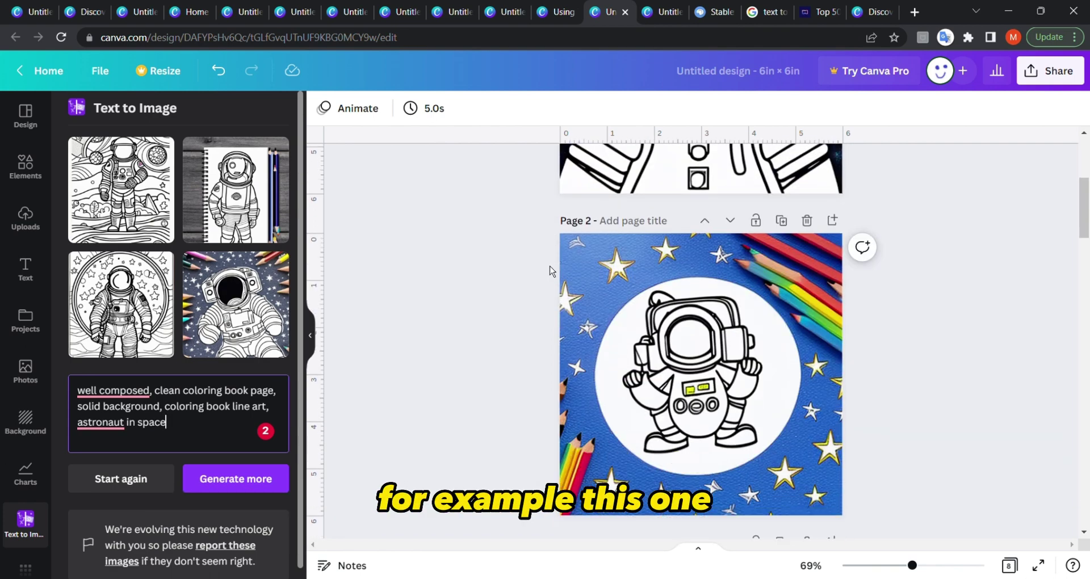
pyautogui.scroll(5, 549, 270)
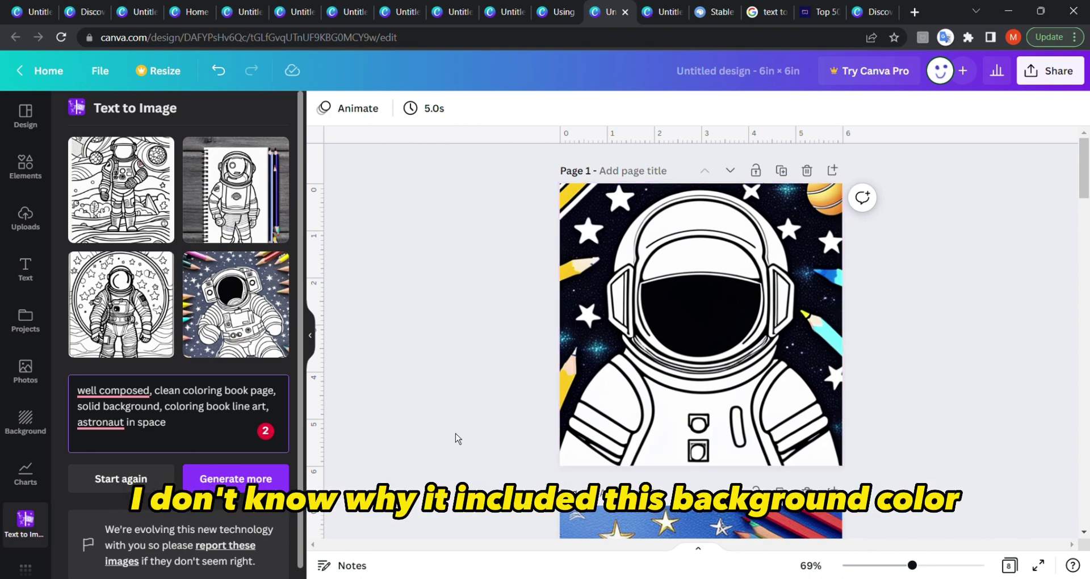
pyautogui.scroll(-11, 457, 439)
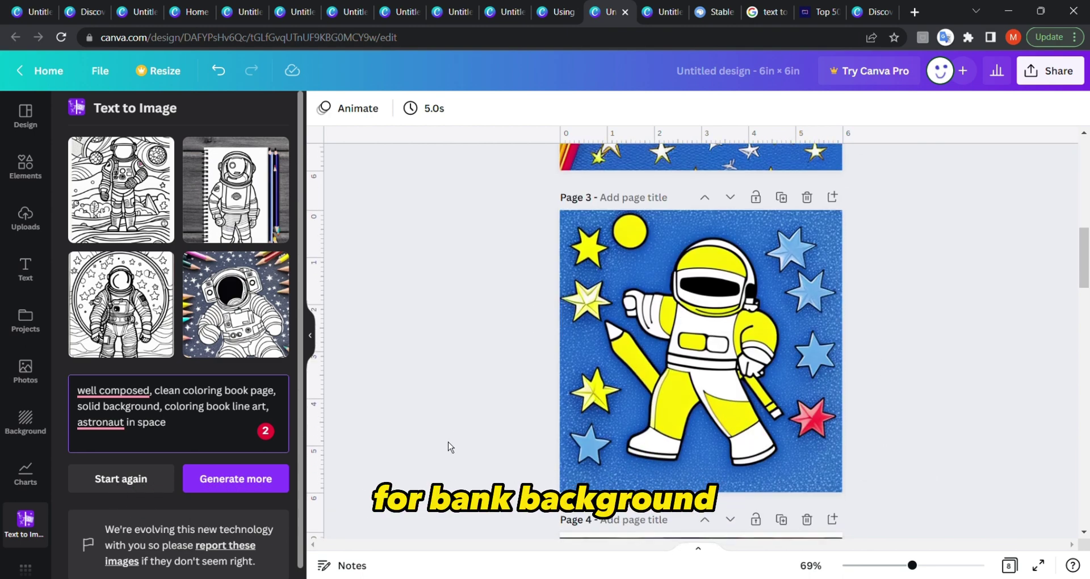
pyautogui.scroll(-10, 450, 447)
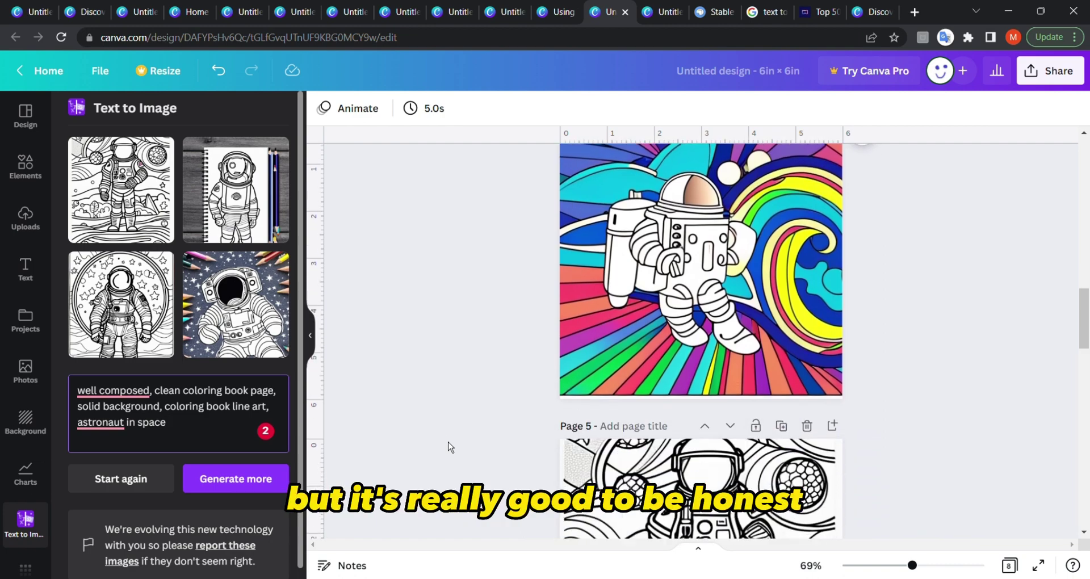
pyautogui.scroll(-10, 450, 446)
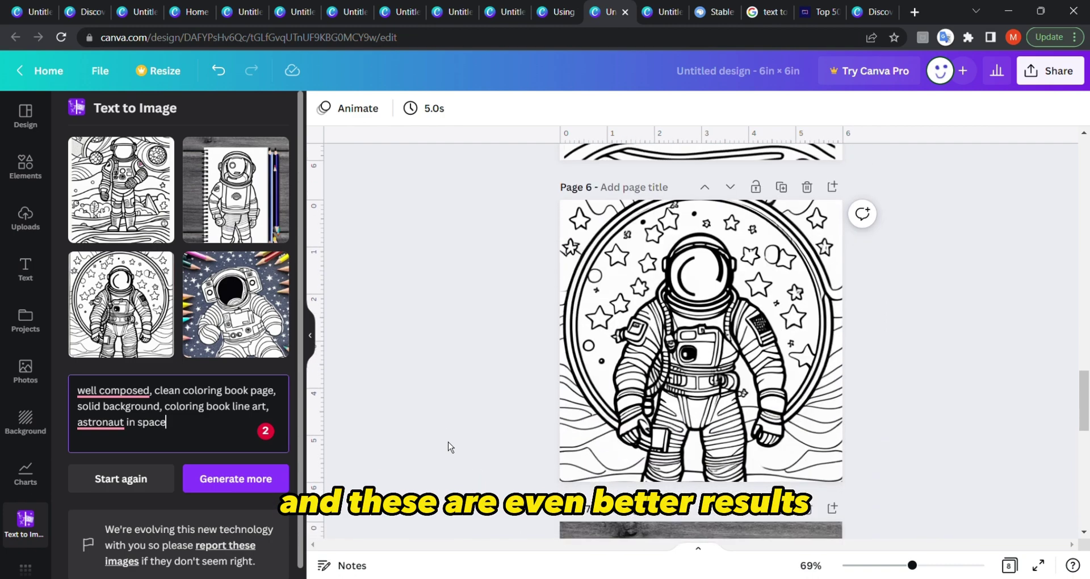
pyautogui.scroll(-8, 450, 447)
pyautogui.scroll(8, 450, 447)
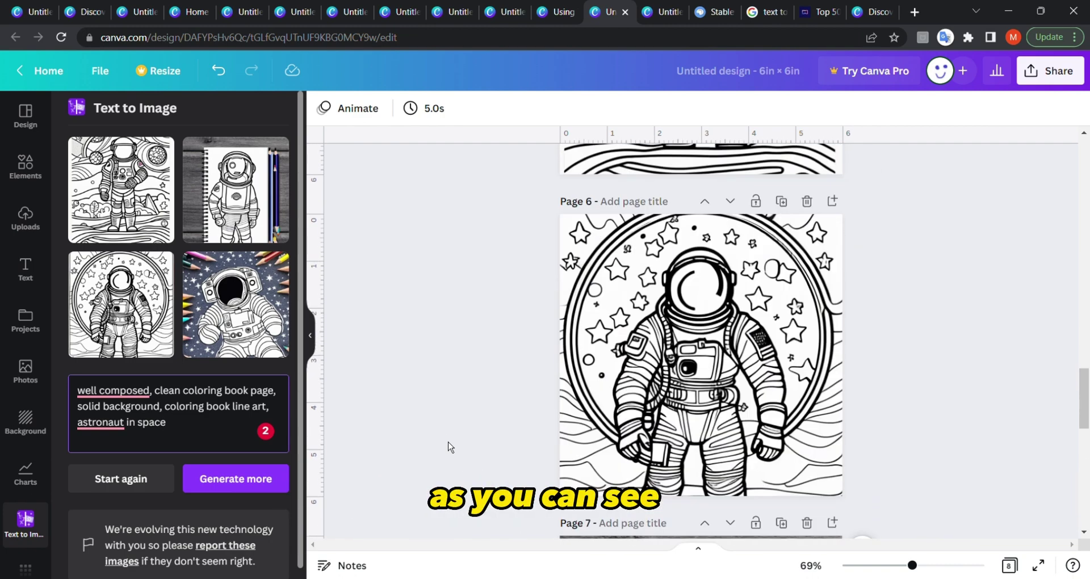
pyautogui.scroll(10, 450, 447)
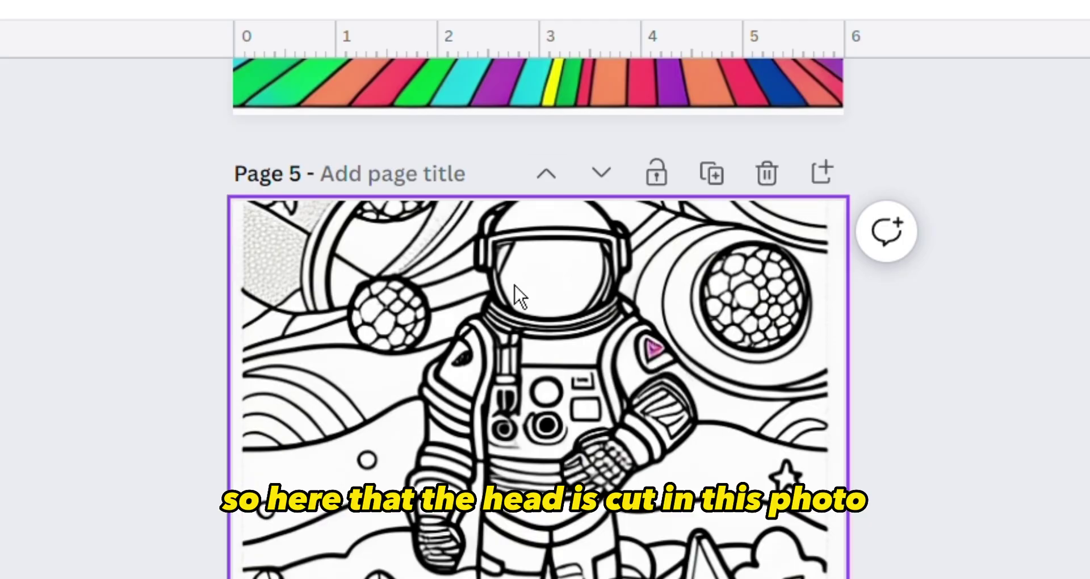
pyautogui.scroll(-10, 111, 441)
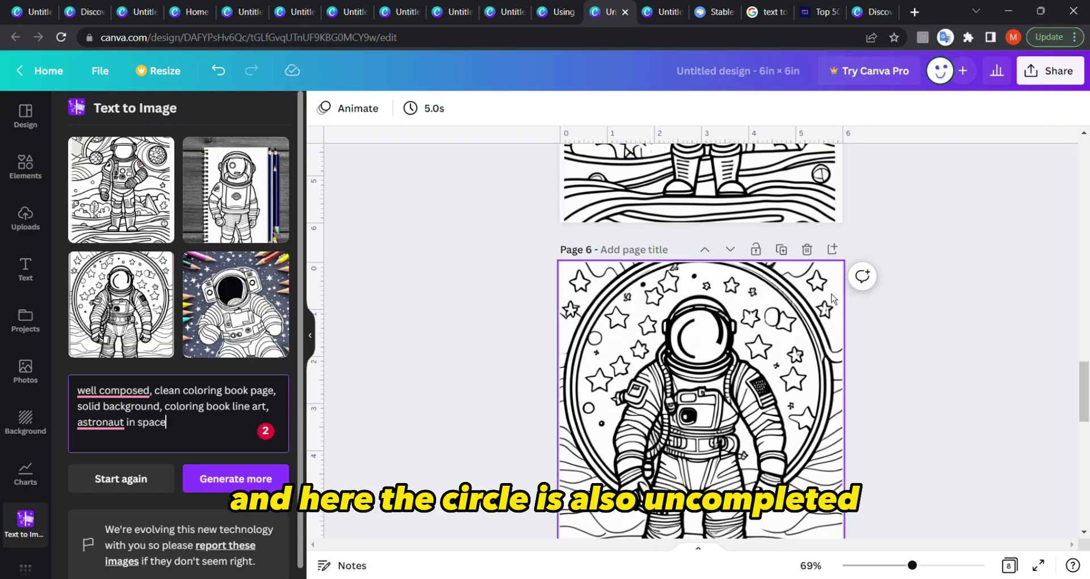
pyautogui.scroll(-7, 515, 354)
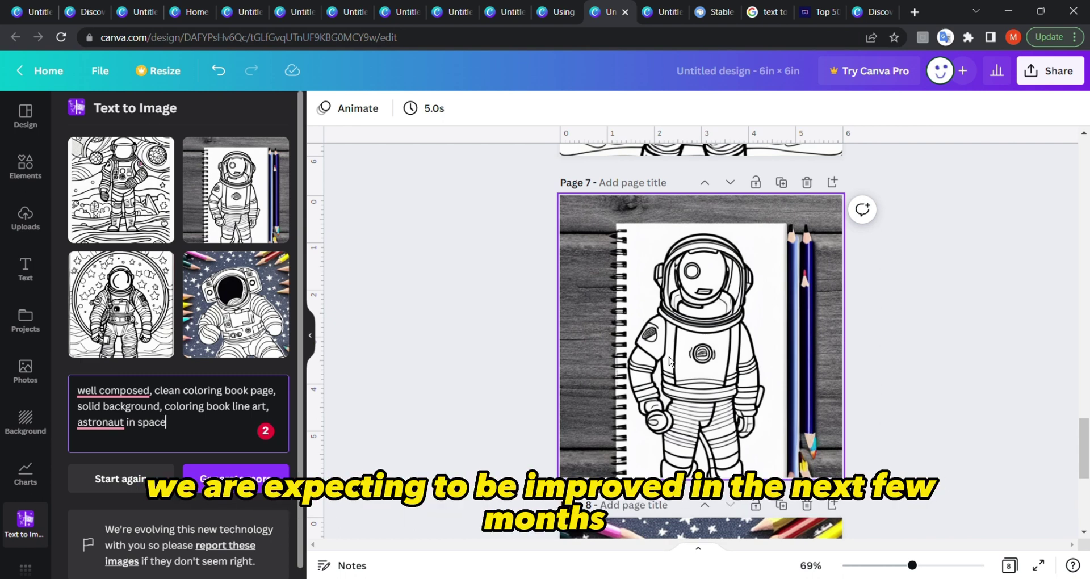
pyautogui.scroll(-5, 670, 361)
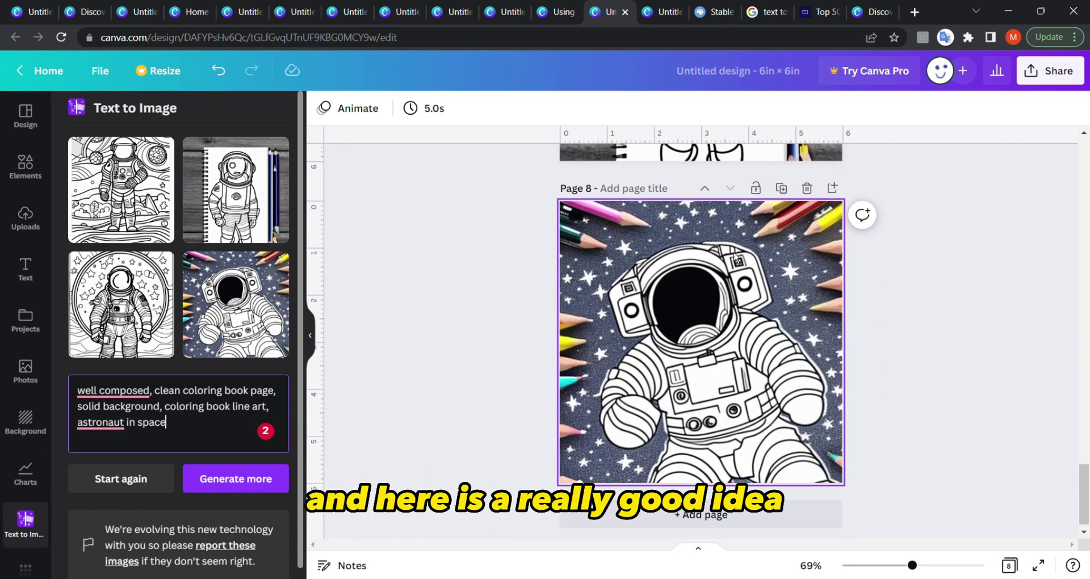
pyautogui.click(668, 230)
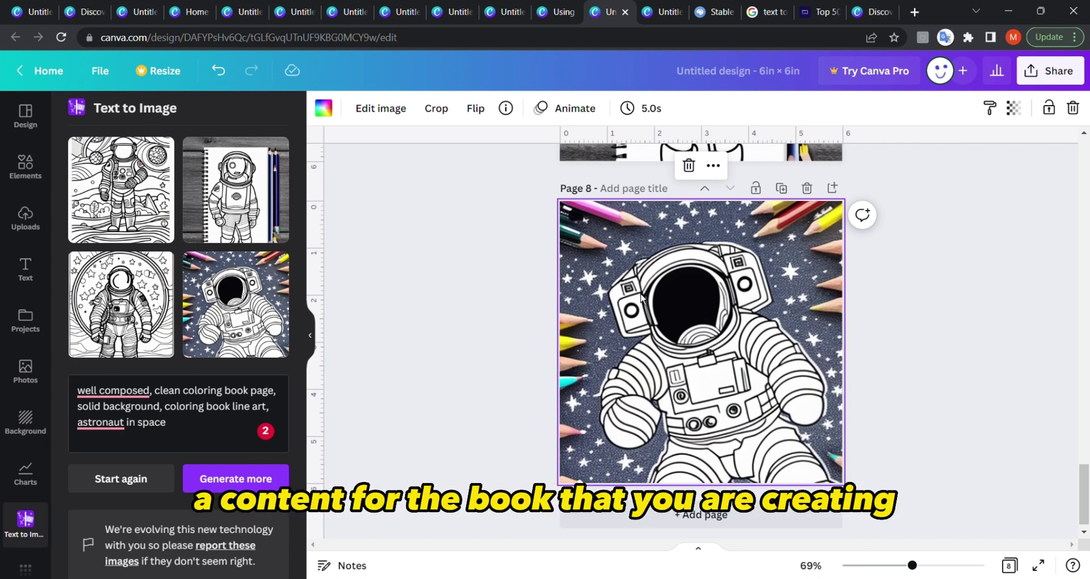
pyautogui.click(470, 278)
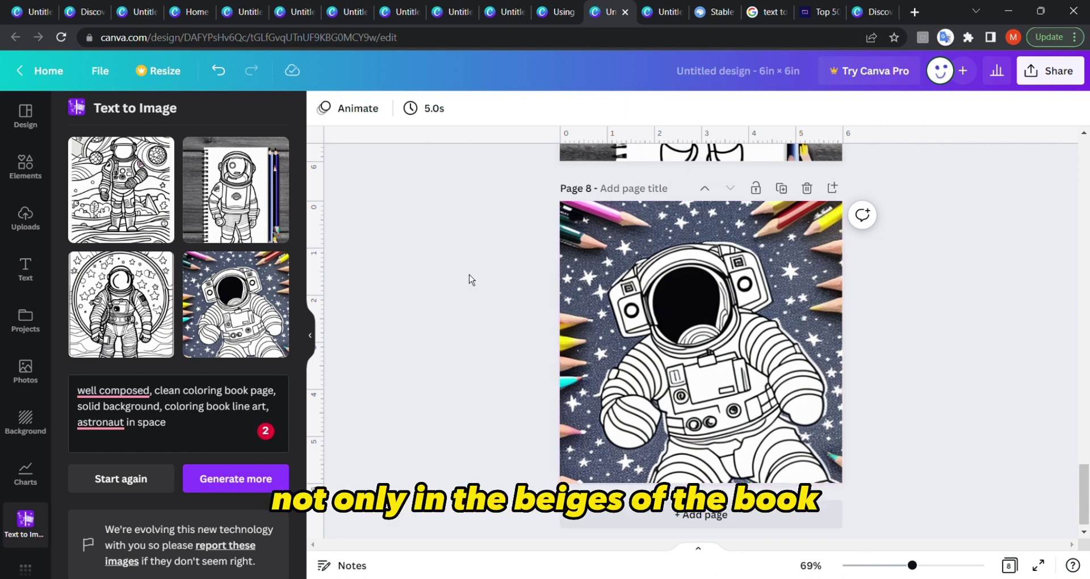
pyautogui.scroll(6, 470, 278)
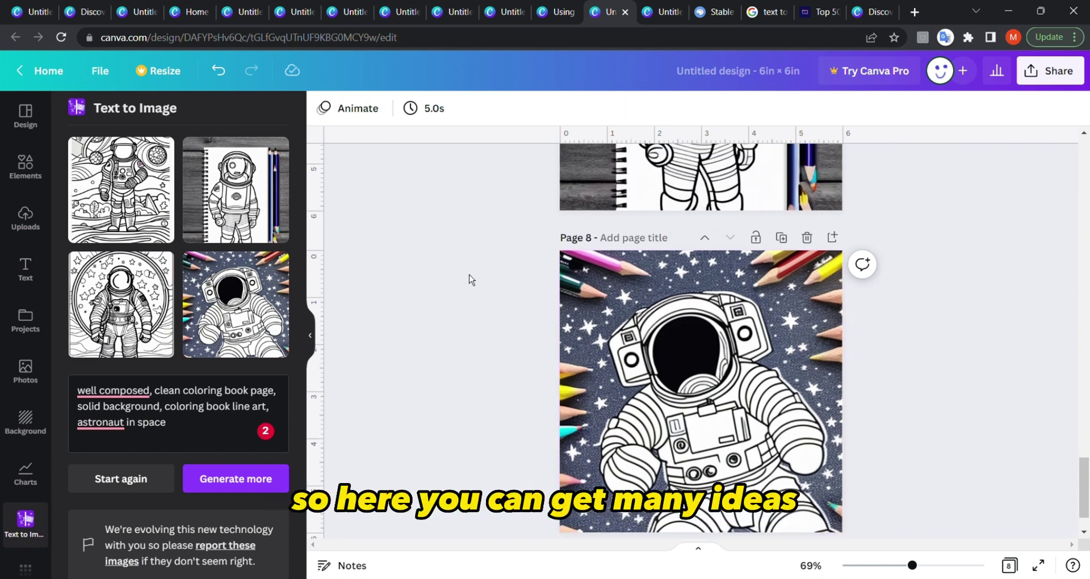
pyautogui.scroll(6, 470, 278)
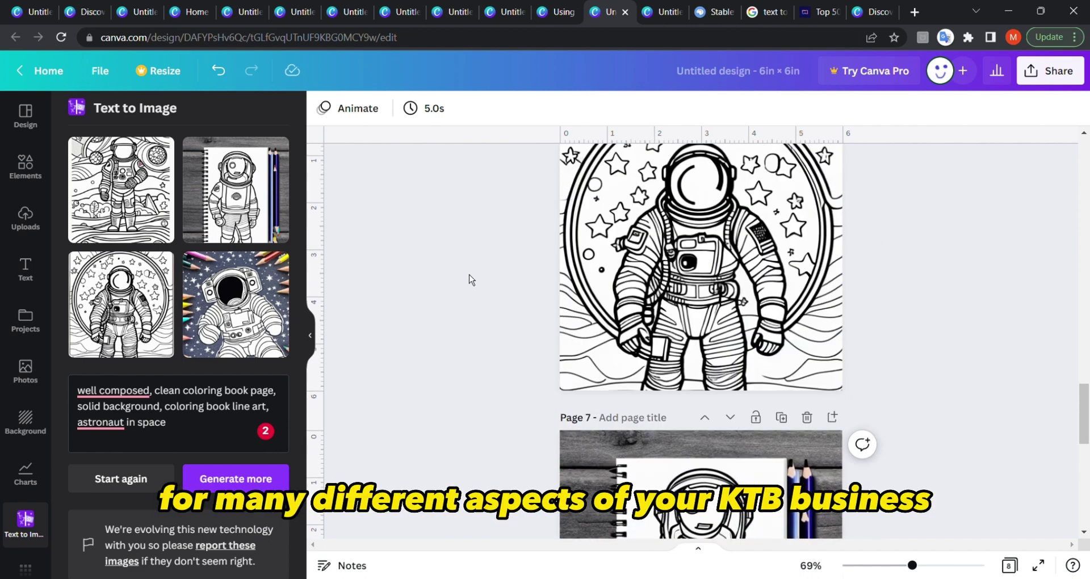
pyautogui.scroll(5, 470, 278)
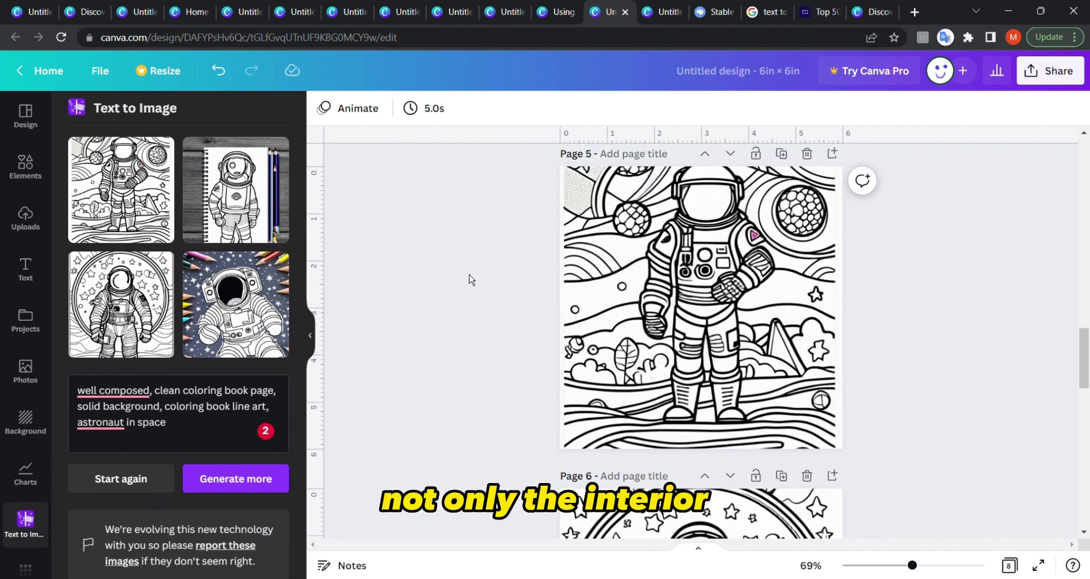
pyautogui.scroll(-5, 470, 278)
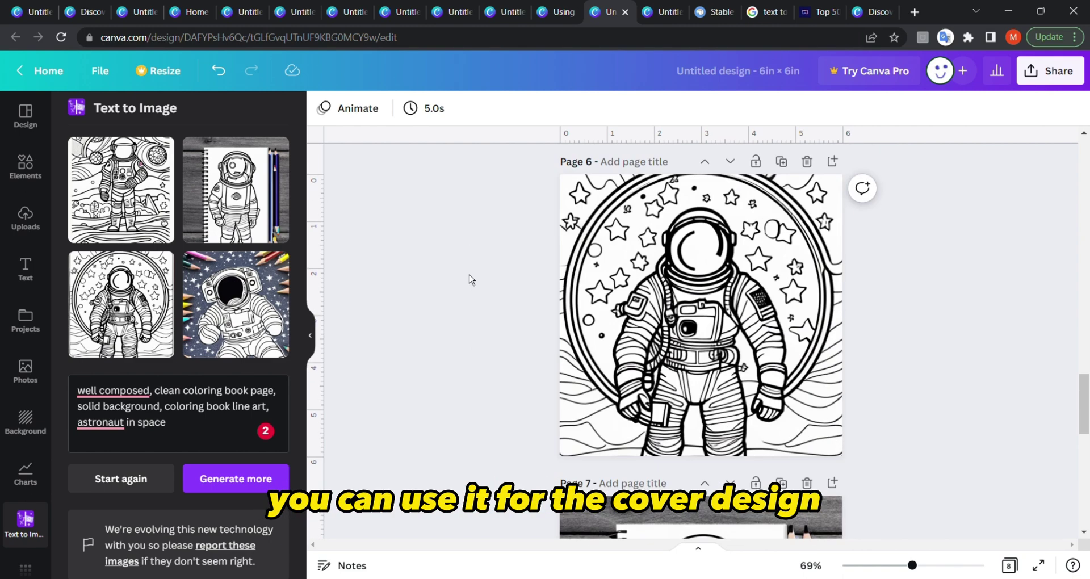
pyautogui.scroll(-4, 470, 278)
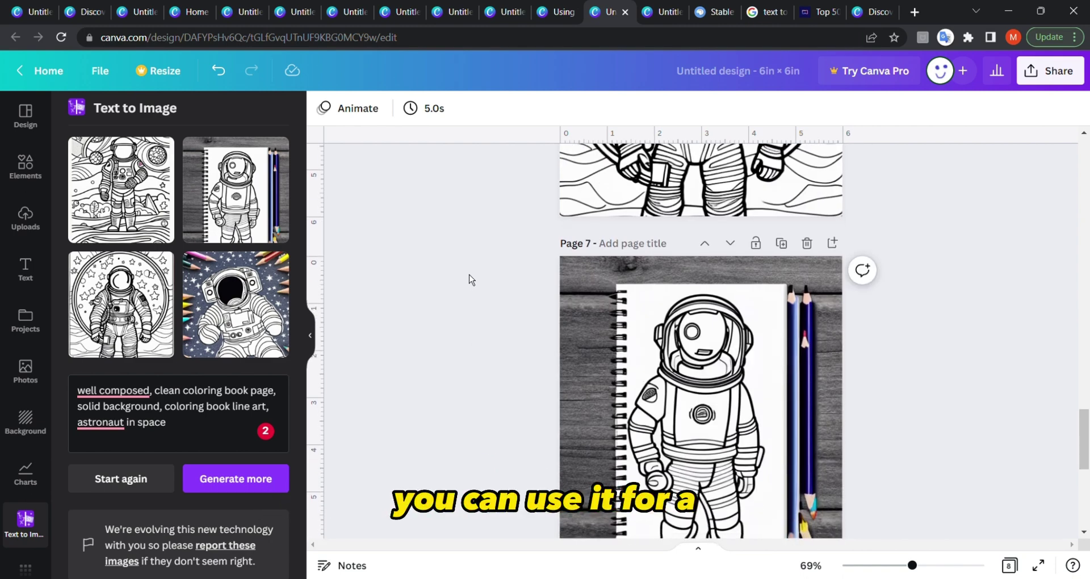
# Open the Text to Image help article and highlight 'Beta' in its title.
pyautogui.click(559, 11)
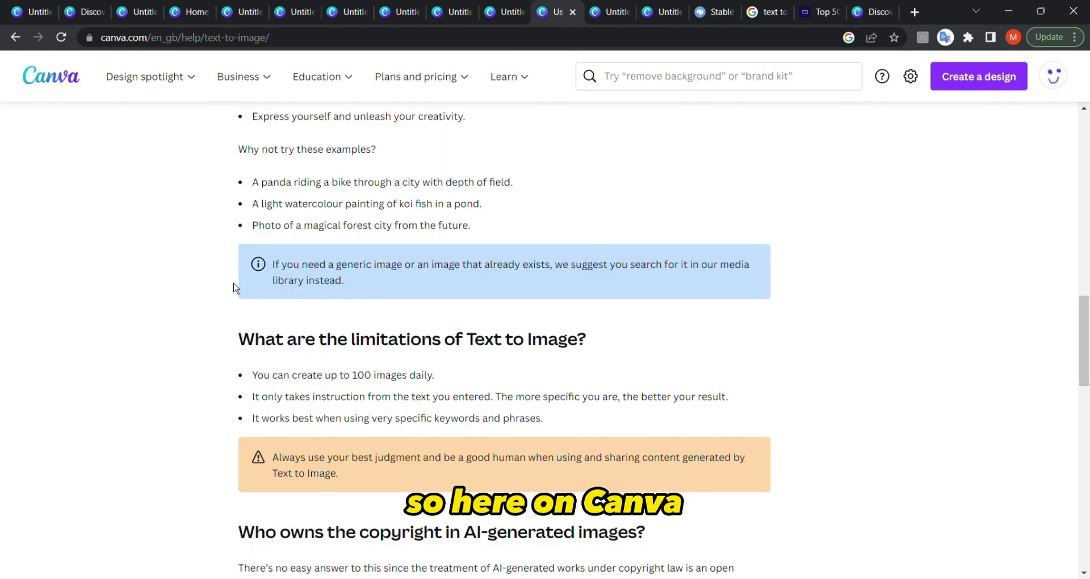
pyautogui.scroll(15, 230, 249)
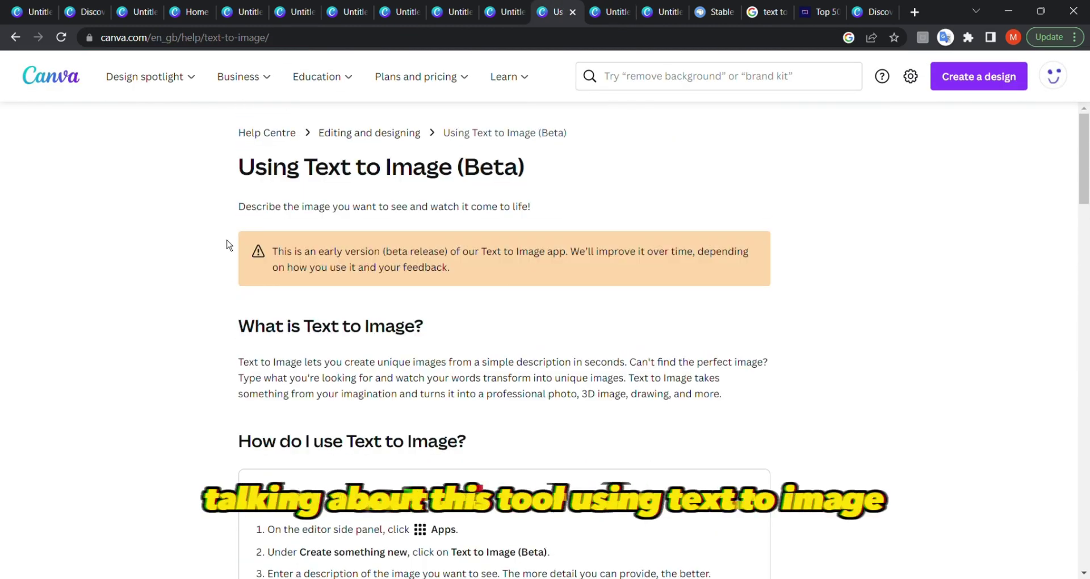
pyautogui.moveTo(243, 173); pyautogui.dragTo(516, 176)
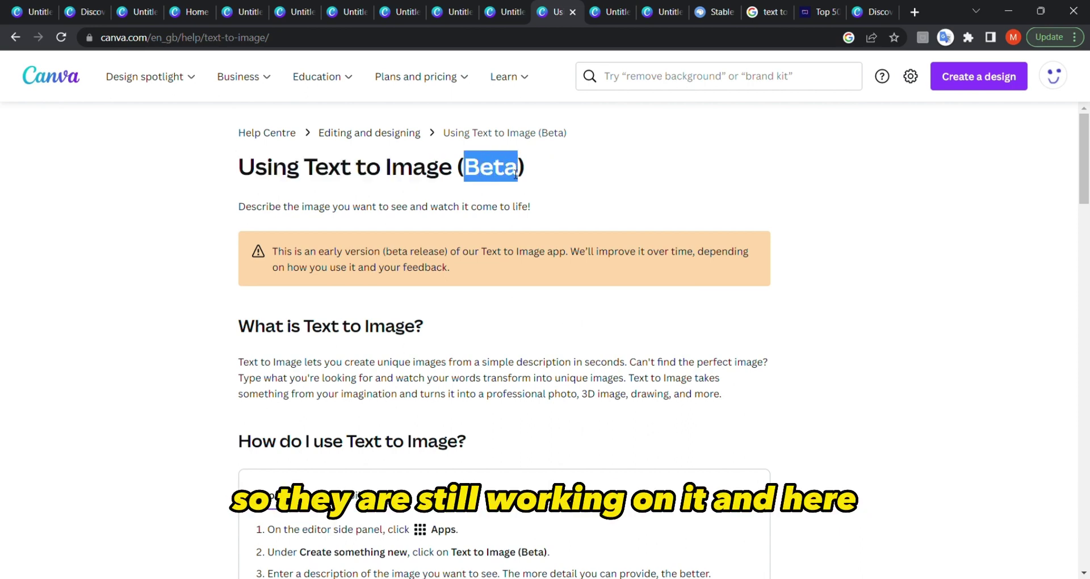
pyautogui.click(515, 174)
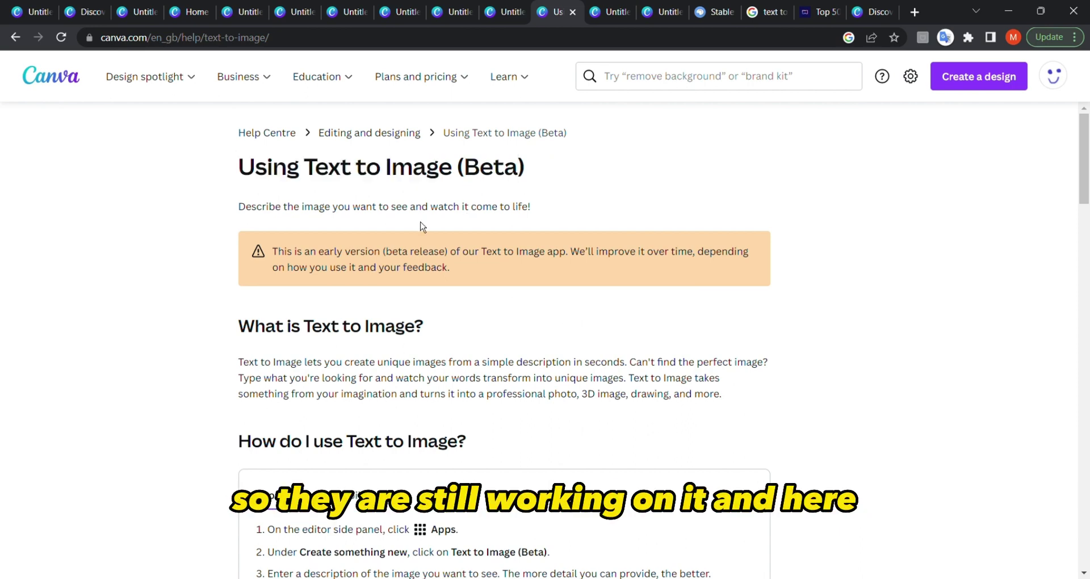
# Highlight the 100-images-daily and entered-text-only limitations, then return to the Rubber Duck Aliens design.
pyautogui.scroll(-10, 423, 227)
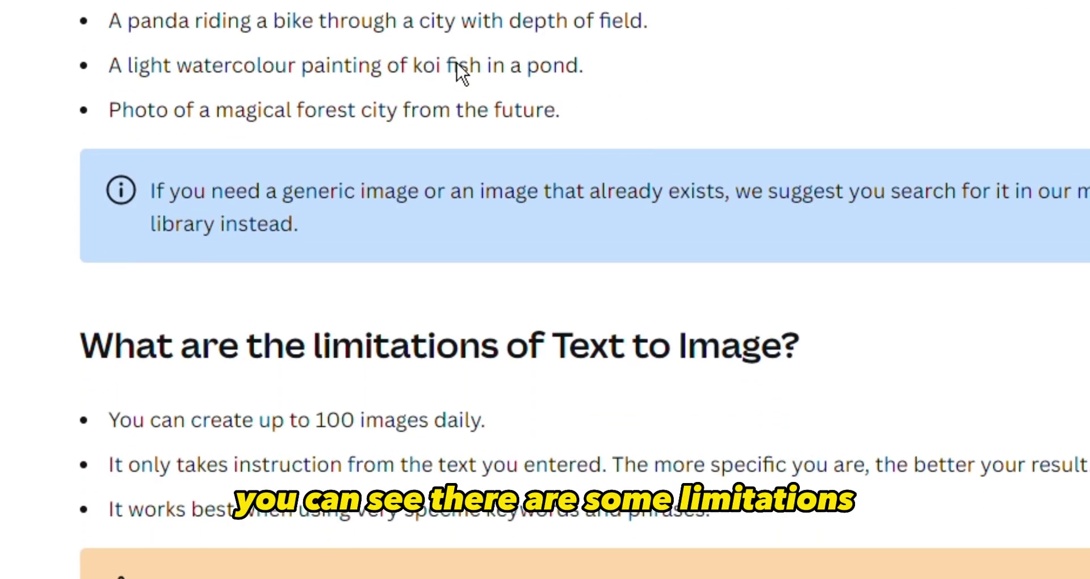
pyautogui.scroll(-2, 458, 63)
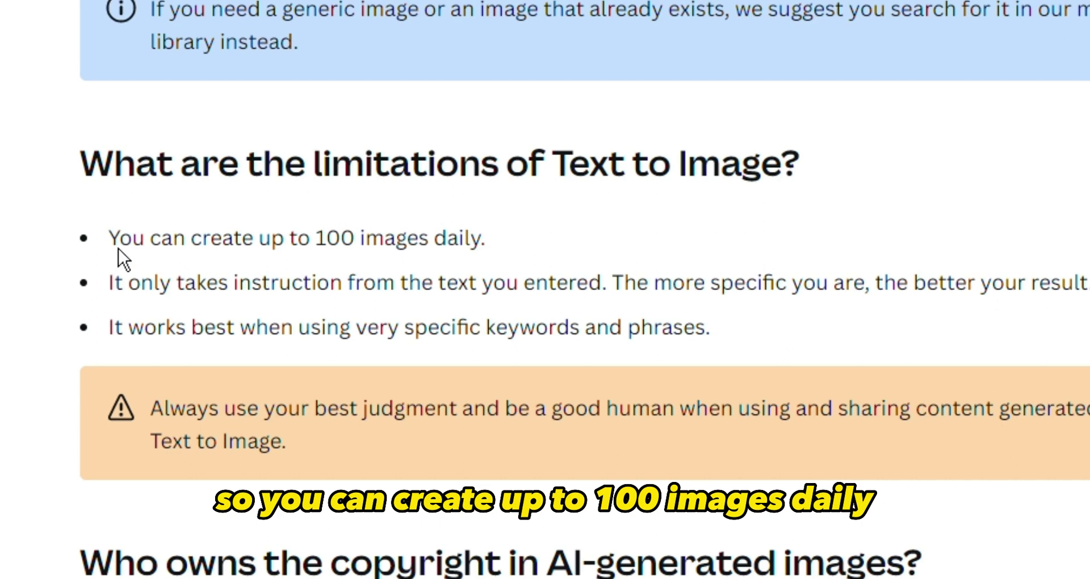
pyautogui.moveTo(109, 245); pyautogui.dragTo(495, 255)
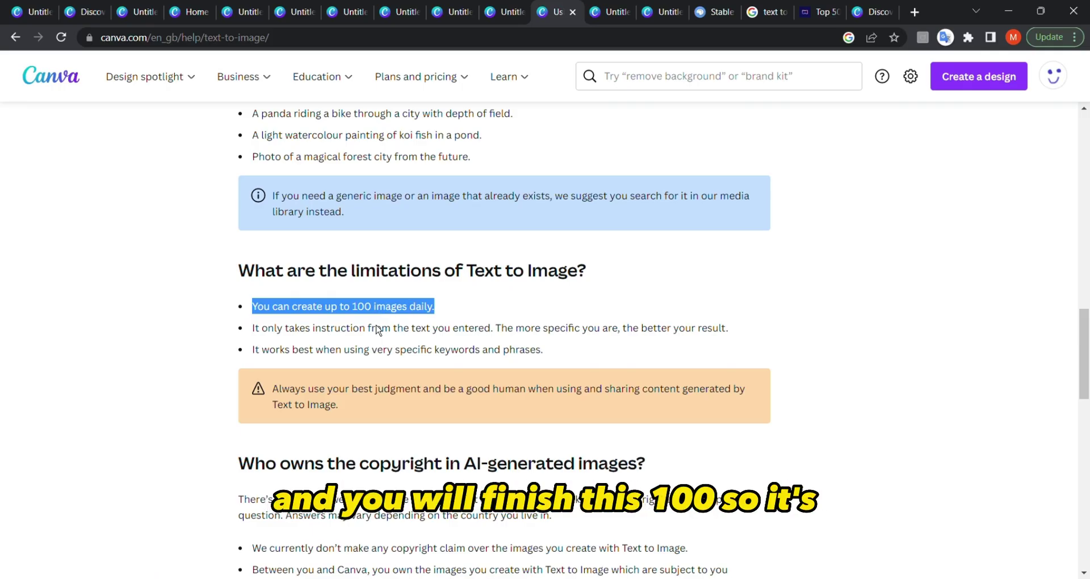
pyautogui.click(405, 314)
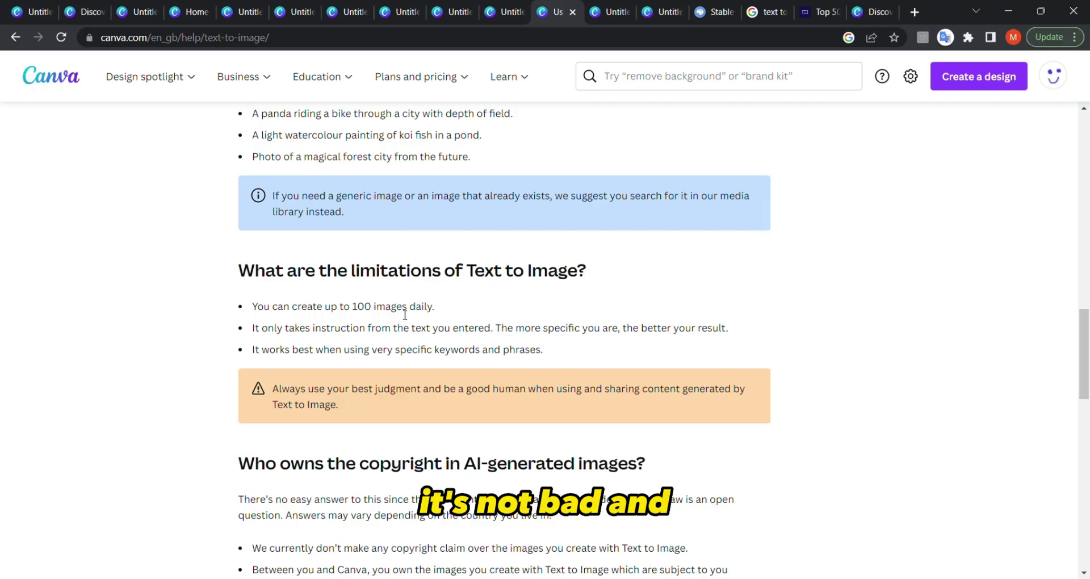
pyautogui.moveTo(251, 328)
pyautogui.mouseDown()
pyautogui.moveTo(331, 334)
pyautogui.moveTo(277, 312)
pyautogui.moveTo(617, 329)
pyautogui.mouseUp()
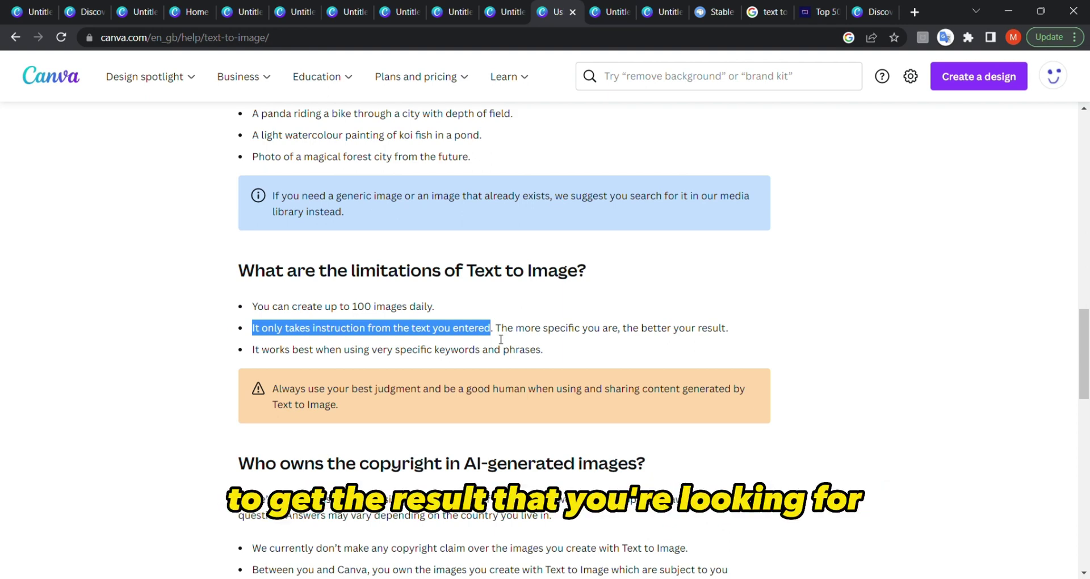
pyautogui.moveTo(494, 328); pyautogui.dragTo(758, 334)
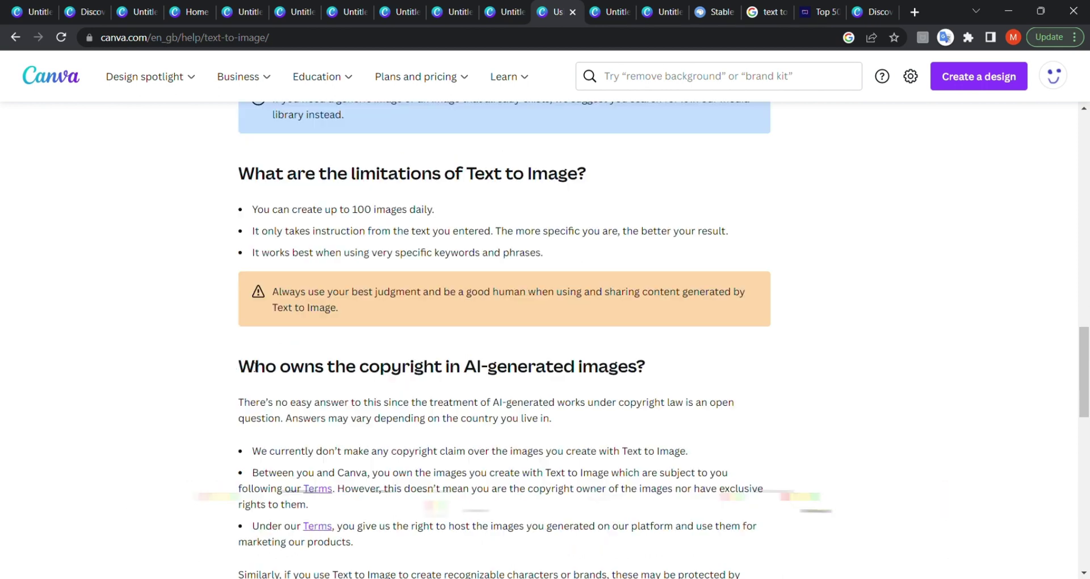
pyautogui.scroll(-2, 256, 372)
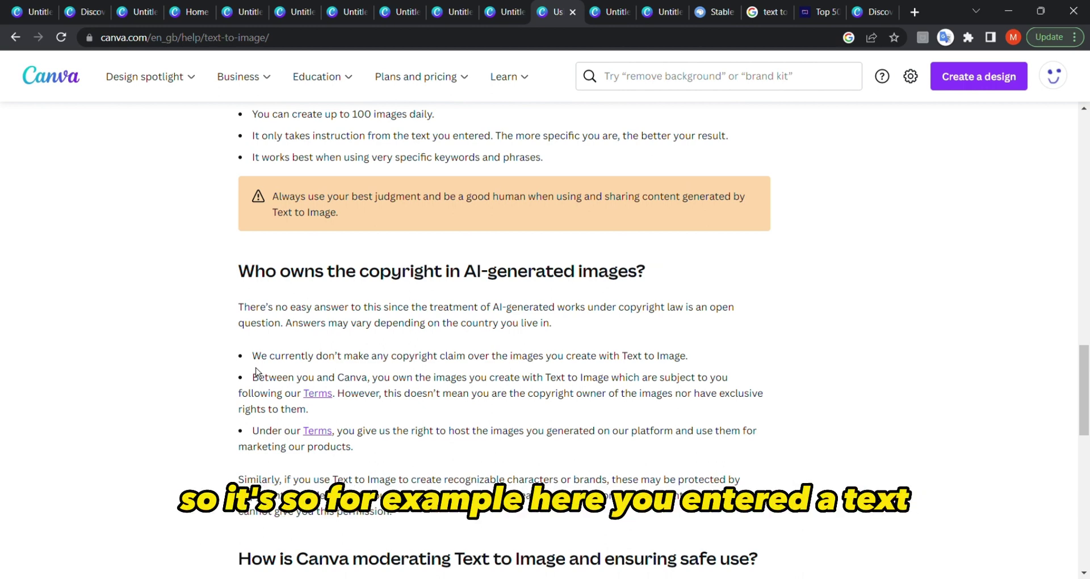
pyautogui.click(500, 11)
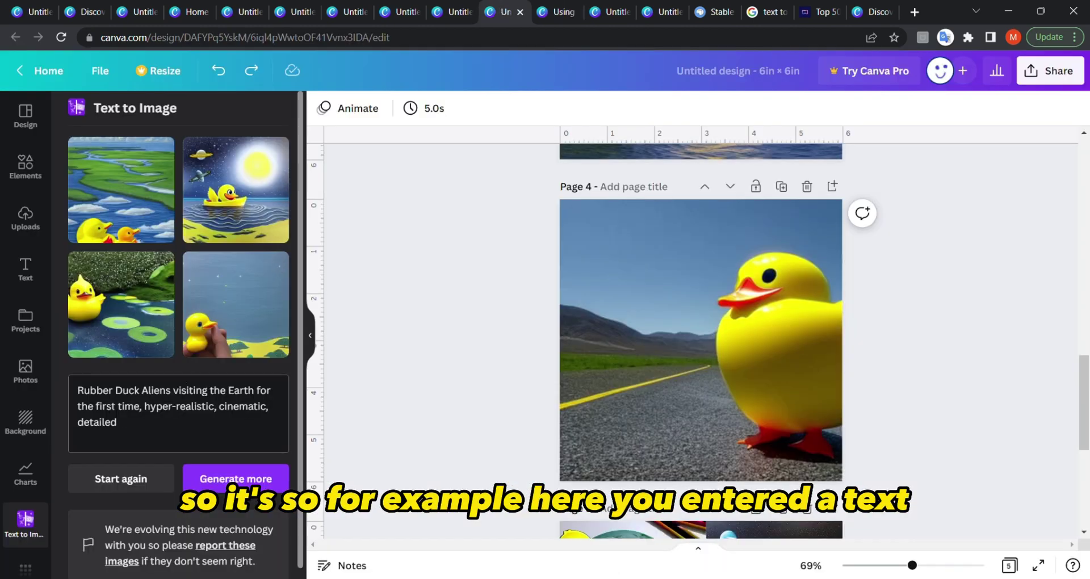
# Check the duck aliens prompt text and select the duck image on page 4.
pyautogui.click(141, 434)
pyautogui.hotkey('ctrl', 'a')
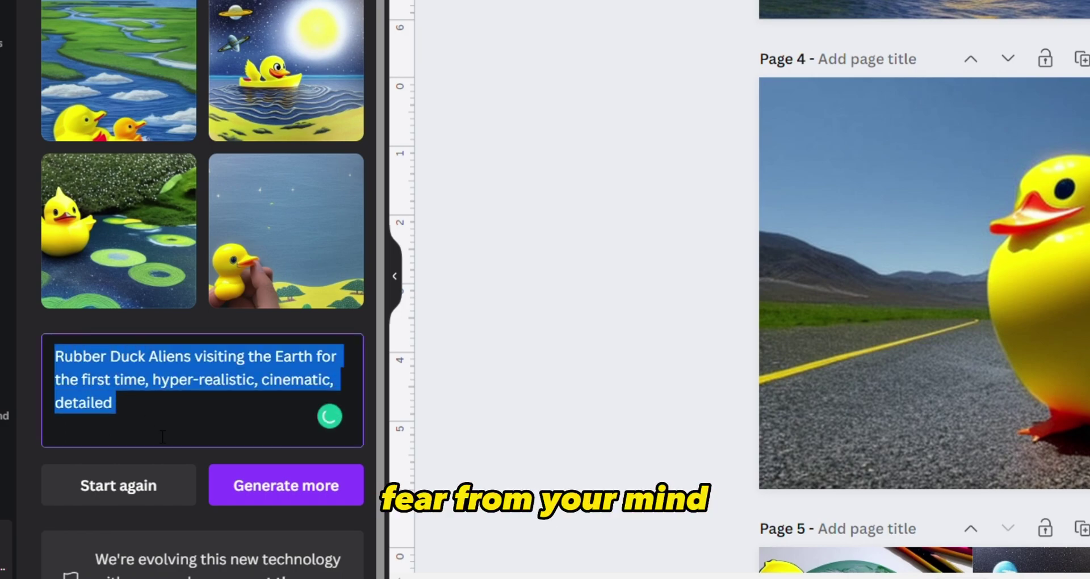
pyautogui.click(162, 437)
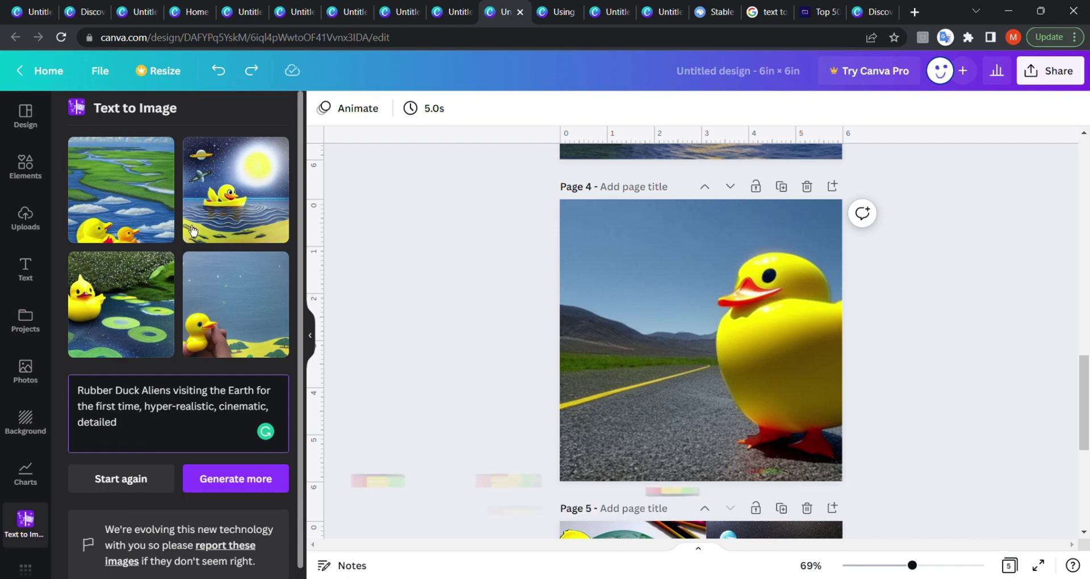
pyautogui.click(568, 276)
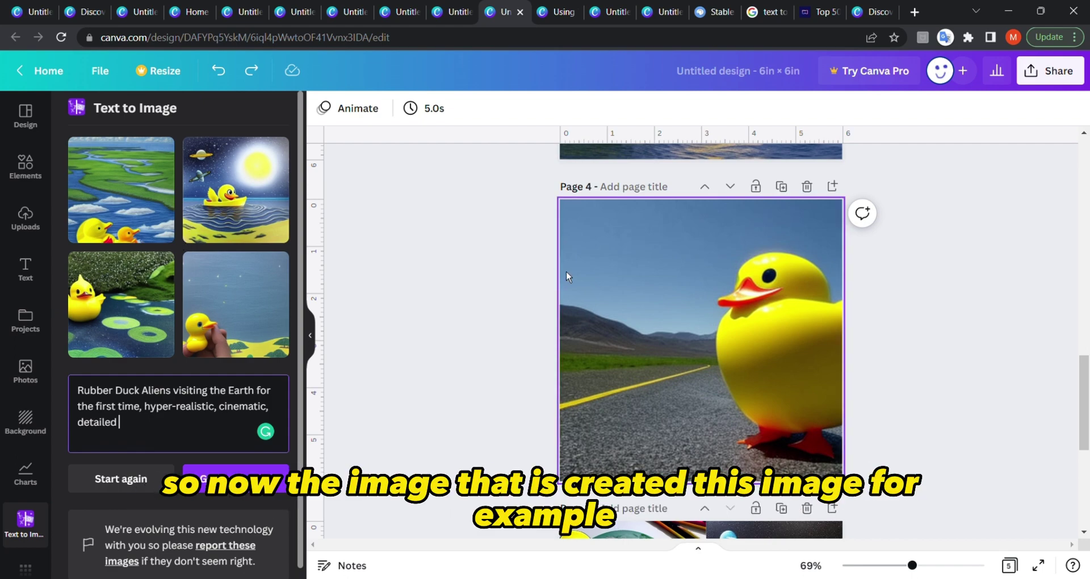
# Switch to the astronaut coloring-page design and select the astronaut image on Page 8.
pyautogui.click(594, 12)
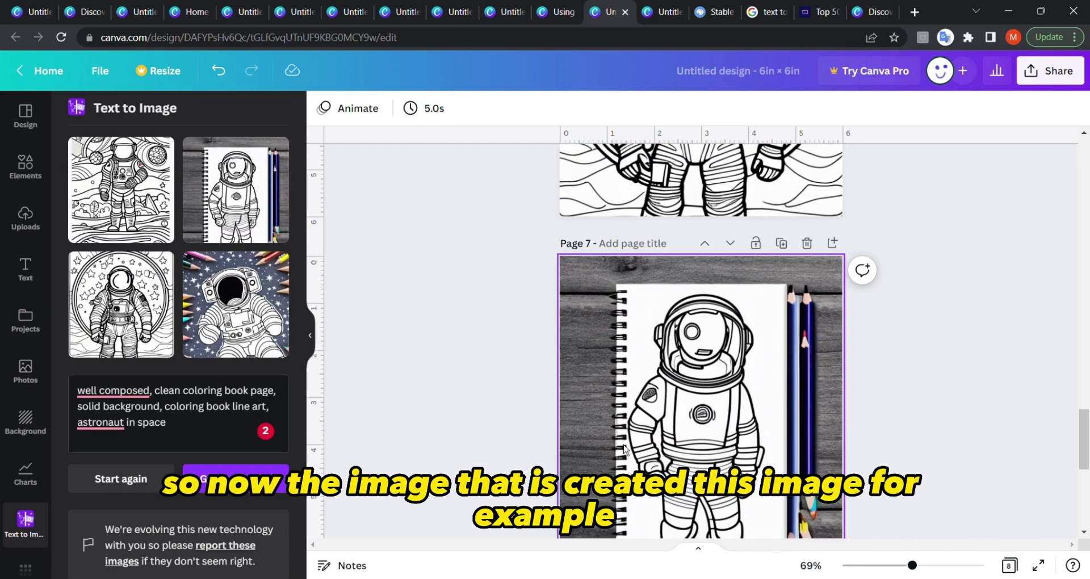
pyautogui.scroll(-5, 703, 318)
pyautogui.click(707, 274)
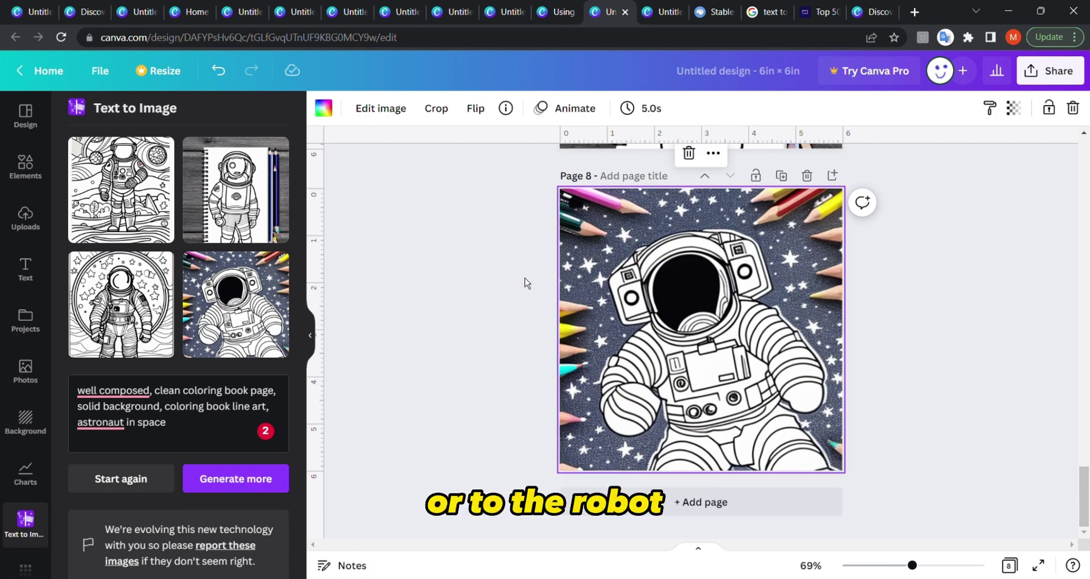
# Read the help page's copyright section, highlighting the sentence about Canva's copyright claim.
pyautogui.hotkey('ctrl', 'shift', 'Tab')
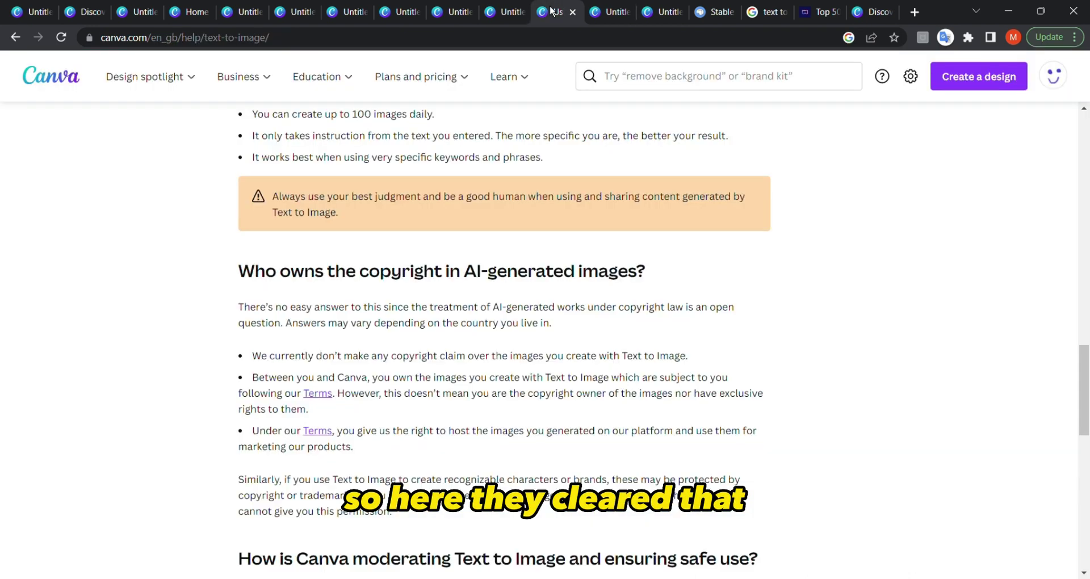
pyautogui.scroll(-2, 239, 349)
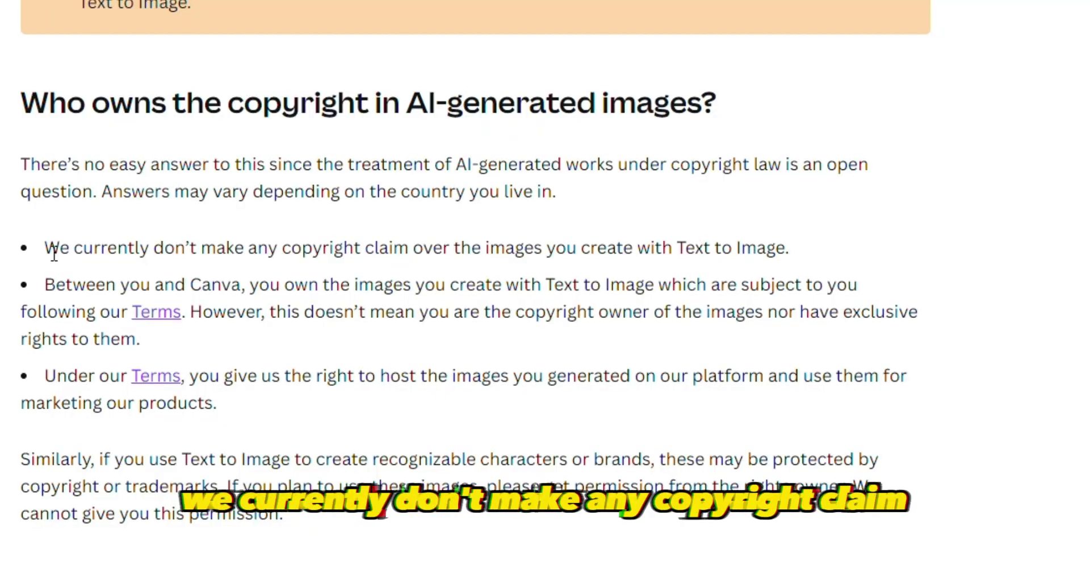
pyautogui.moveTo(252, 267); pyautogui.dragTo(830, 259)
pyautogui.click(830, 259)
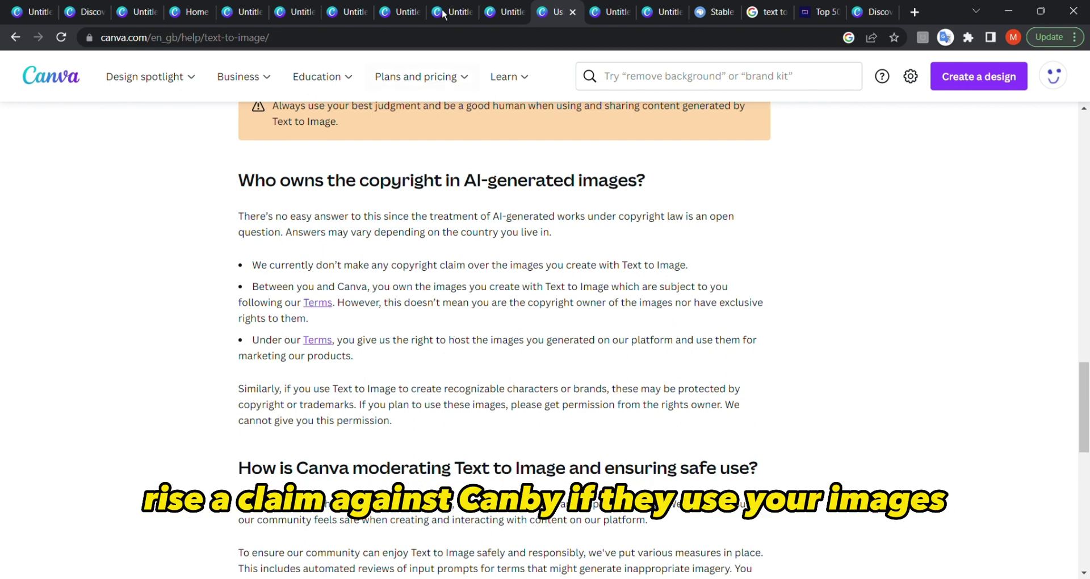
# Cycle through the duck, help page and astronaut tabs, ending on the astronaut design.
pyautogui.click(499, 12)
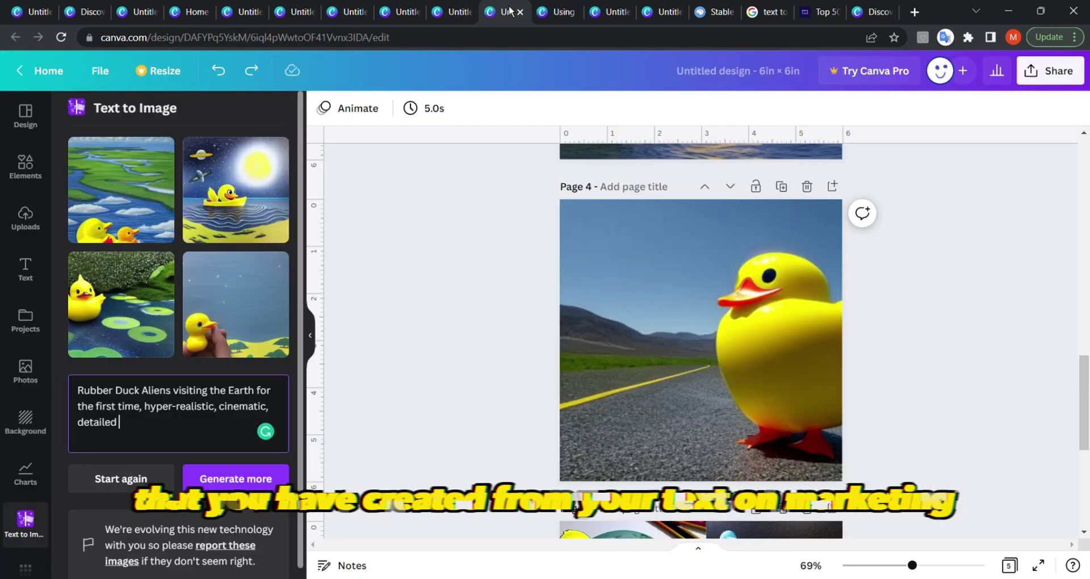
pyautogui.click(597, 11)
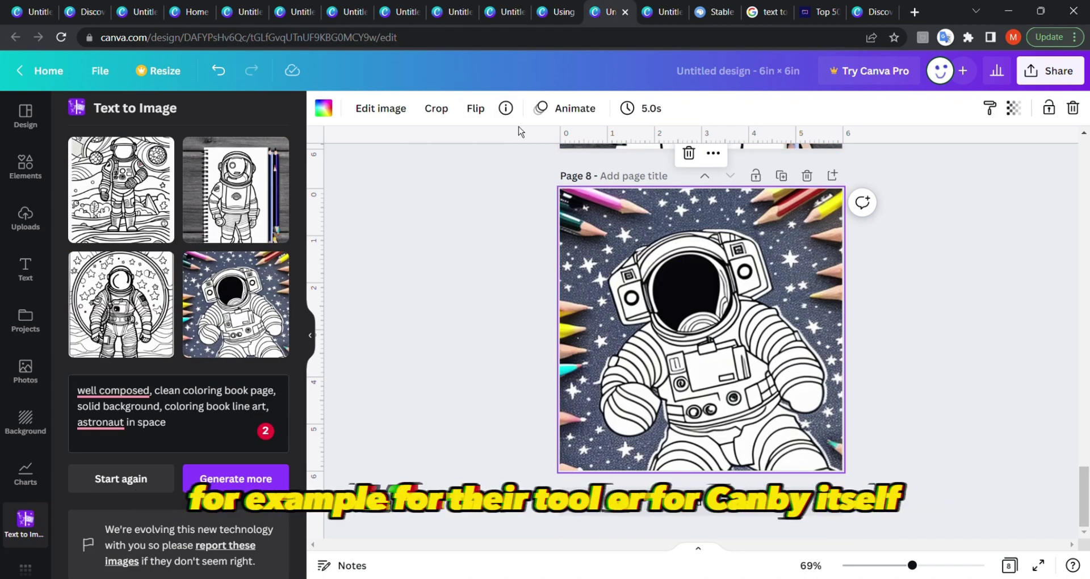
pyautogui.click(550, 12)
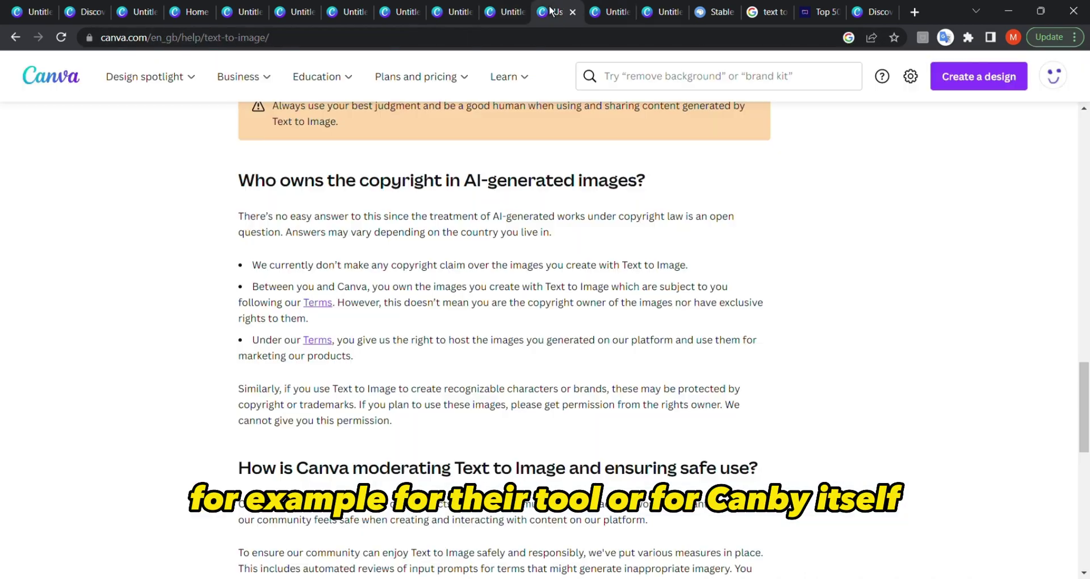
pyautogui.click(615, 11)
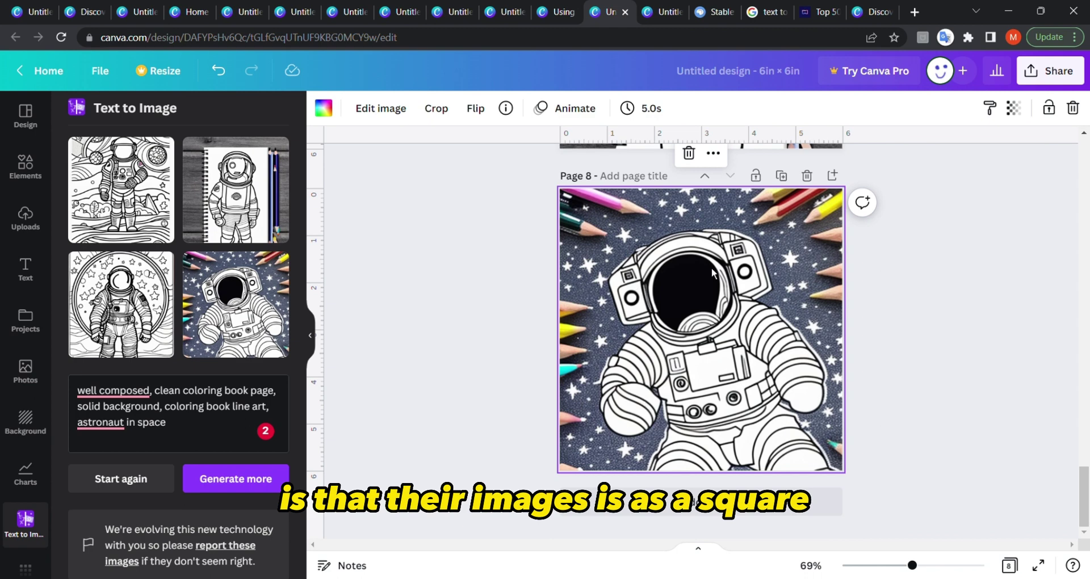
# Deselect the astronaut image and open the cat coloring-page design.
pyautogui.click(541, 254)
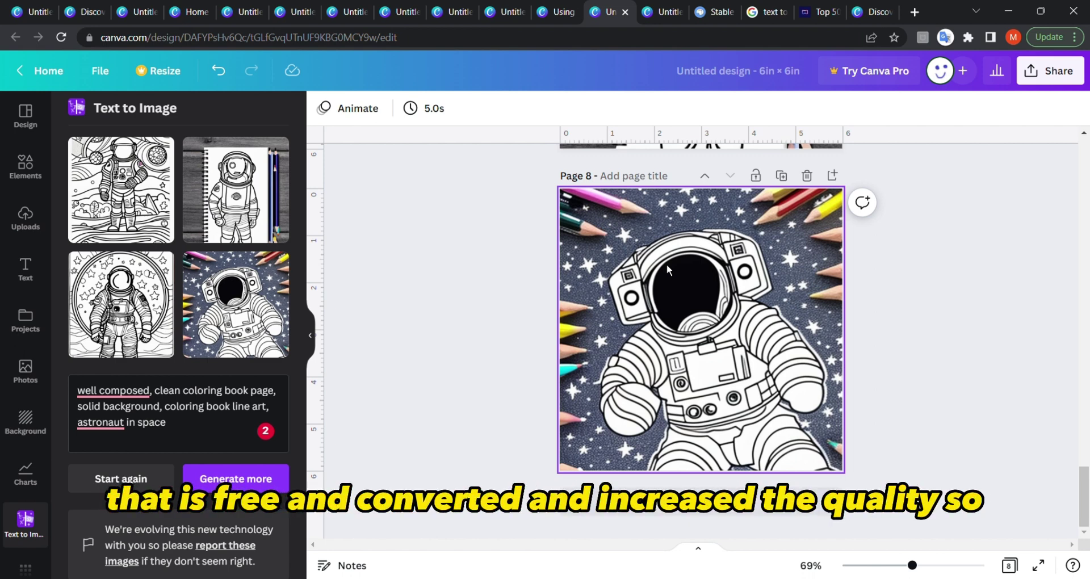
pyautogui.click(662, 13)
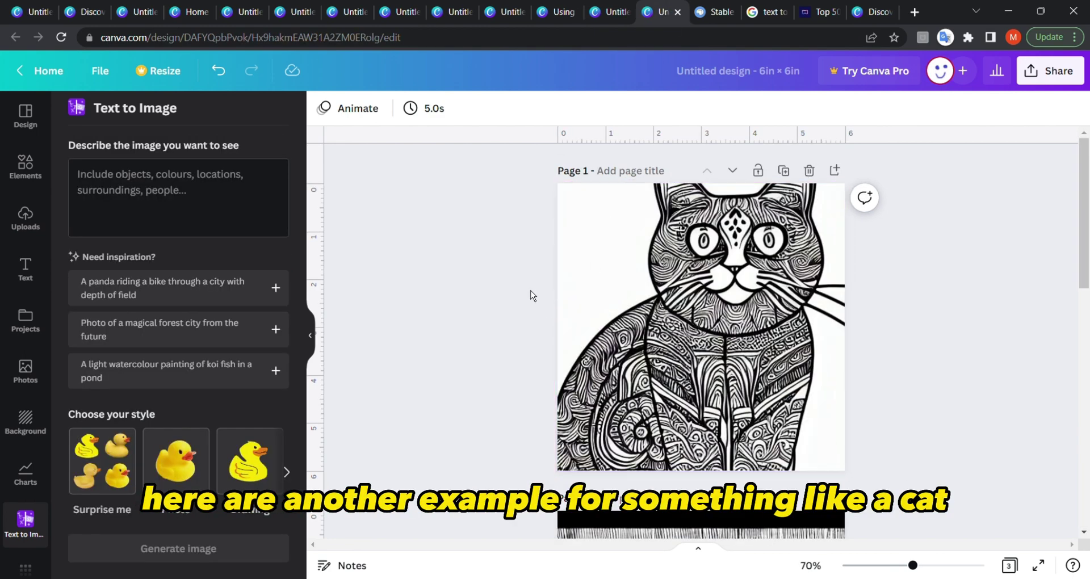
# Scroll through cat coloring pages 1–3, then switch to the Stable Diffusion Web demo.
pyautogui.scroll(-5, 521, 287)
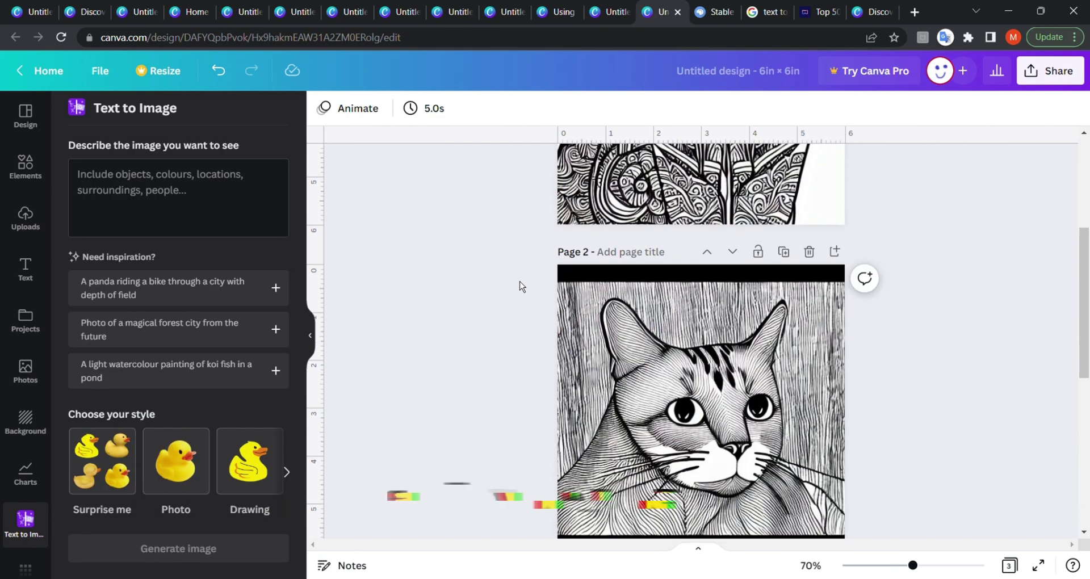
pyautogui.scroll(-6, 521, 286)
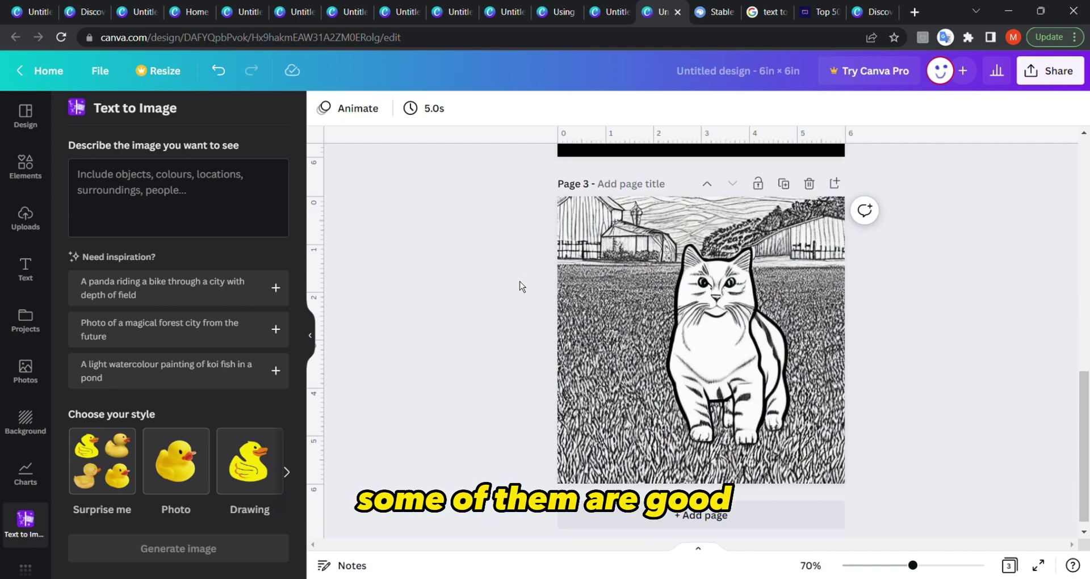
pyautogui.scroll(2, 521, 286)
pyautogui.scroll(12, 521, 287)
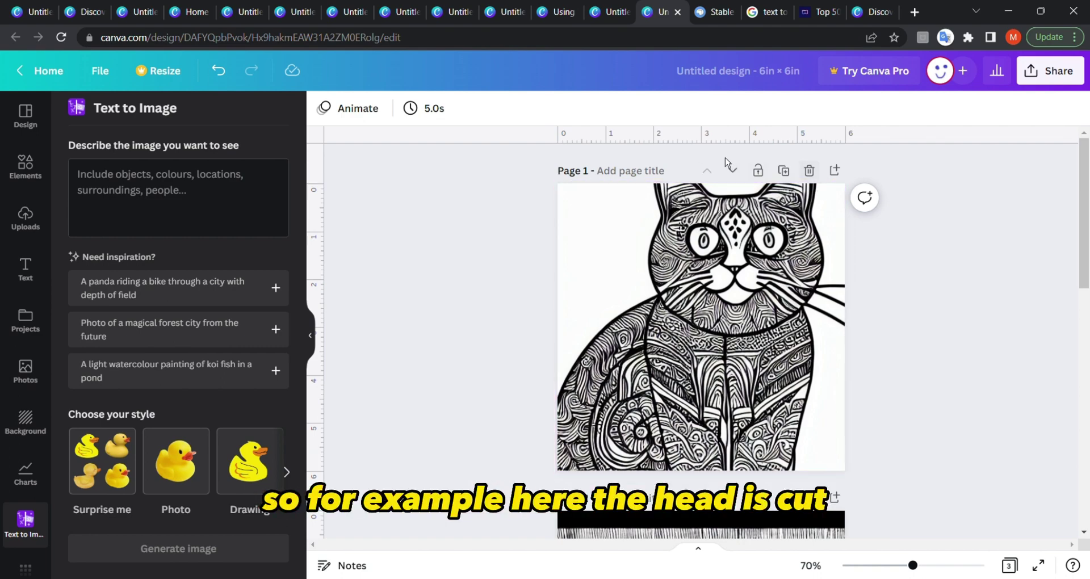
pyautogui.scroll(-3, 499, 299)
pyautogui.scroll(3, 501, 301)
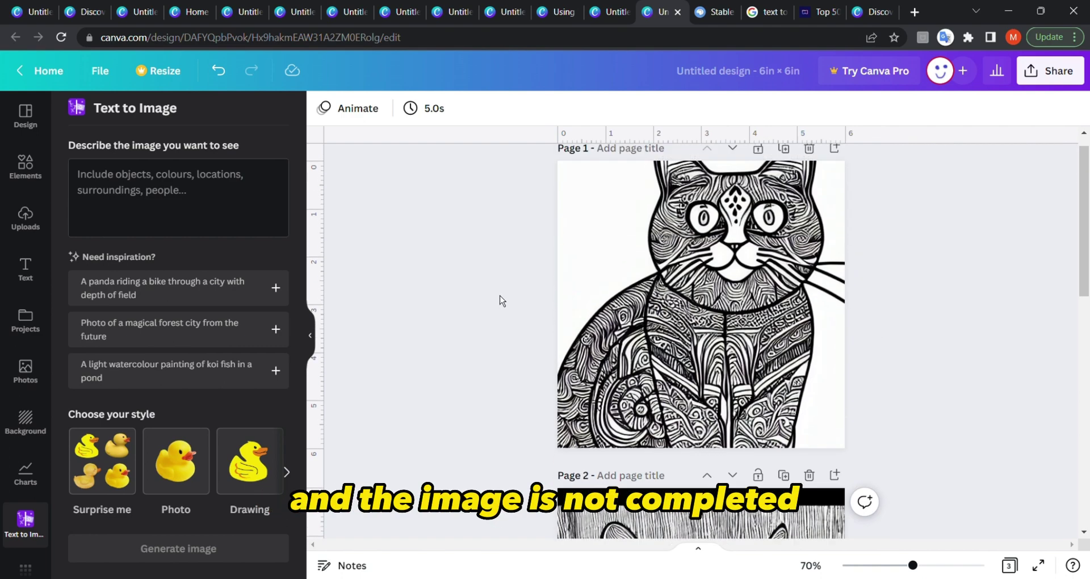
pyautogui.scroll(-5, 499, 300)
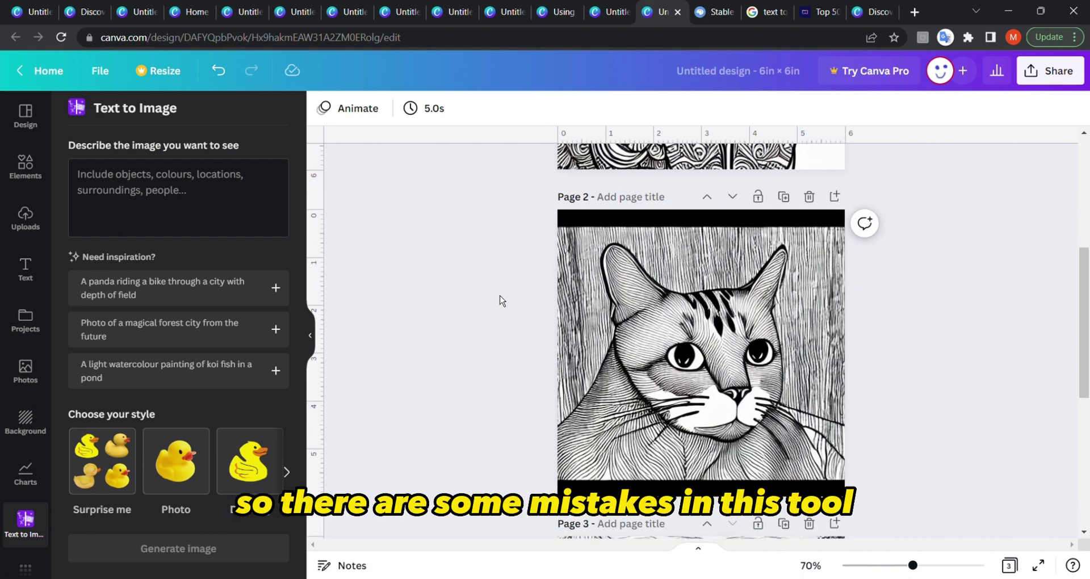
pyautogui.scroll(-3, 500, 301)
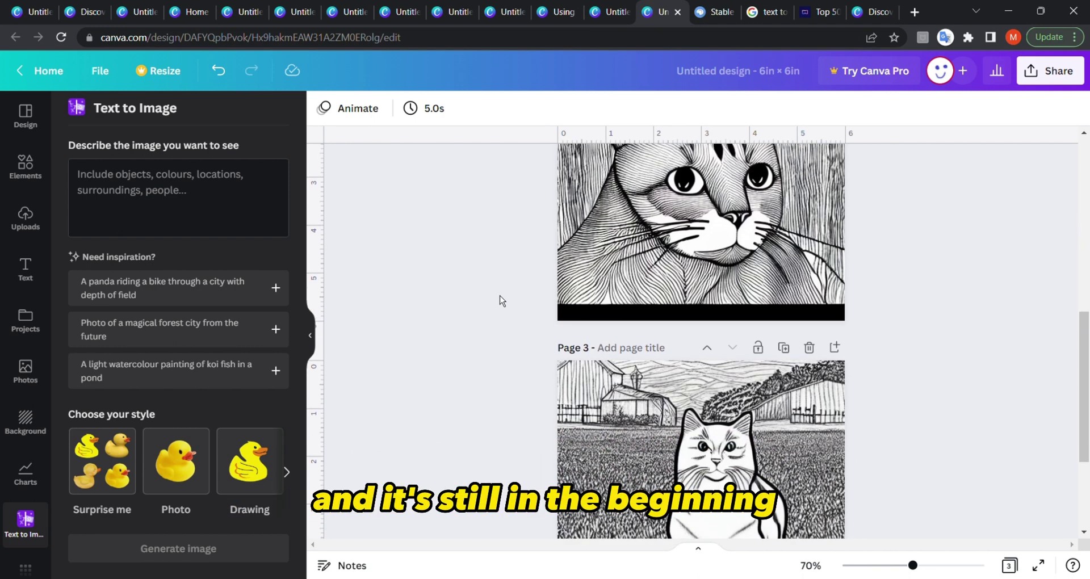
pyautogui.scroll(-2, 500, 300)
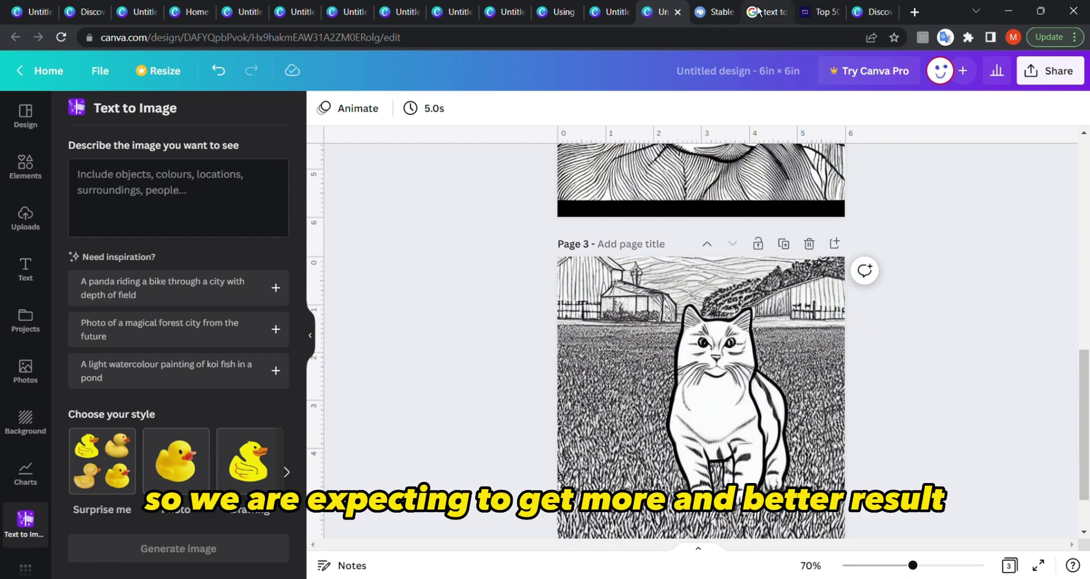
pyautogui.click(720, 11)
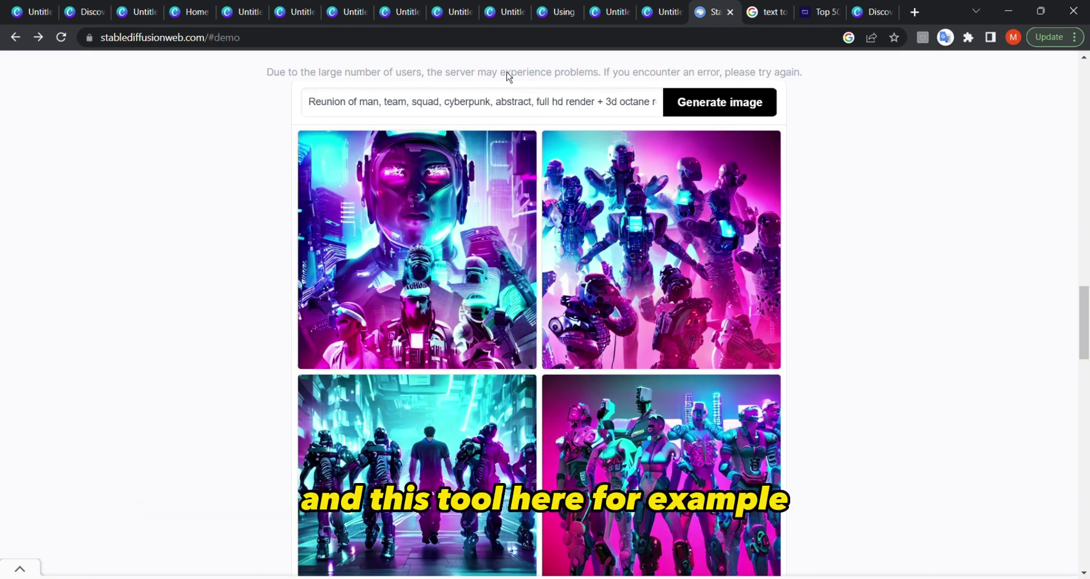
# Select the existing 'Reunion of man' prompt, then open the mpost.io Top 50 prompts article.
pyautogui.tripleClick(605, 101)
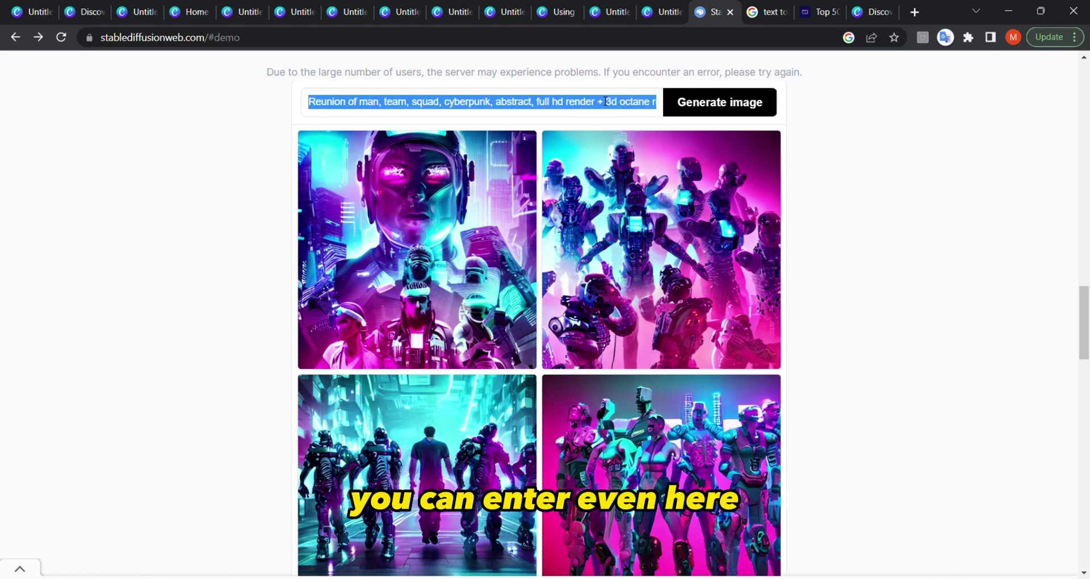
pyautogui.click(143, 293)
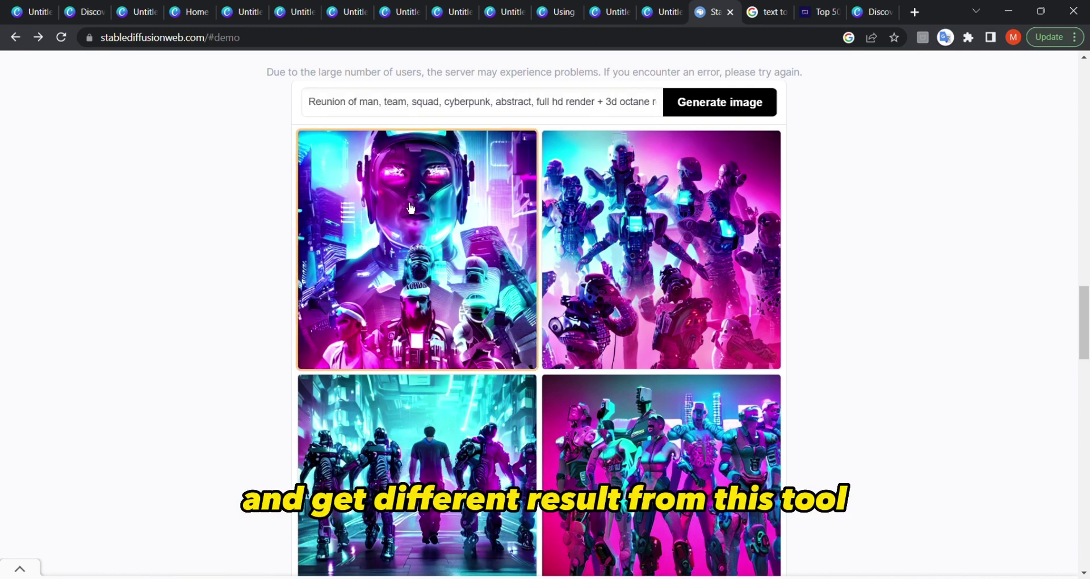
pyautogui.click(834, 11)
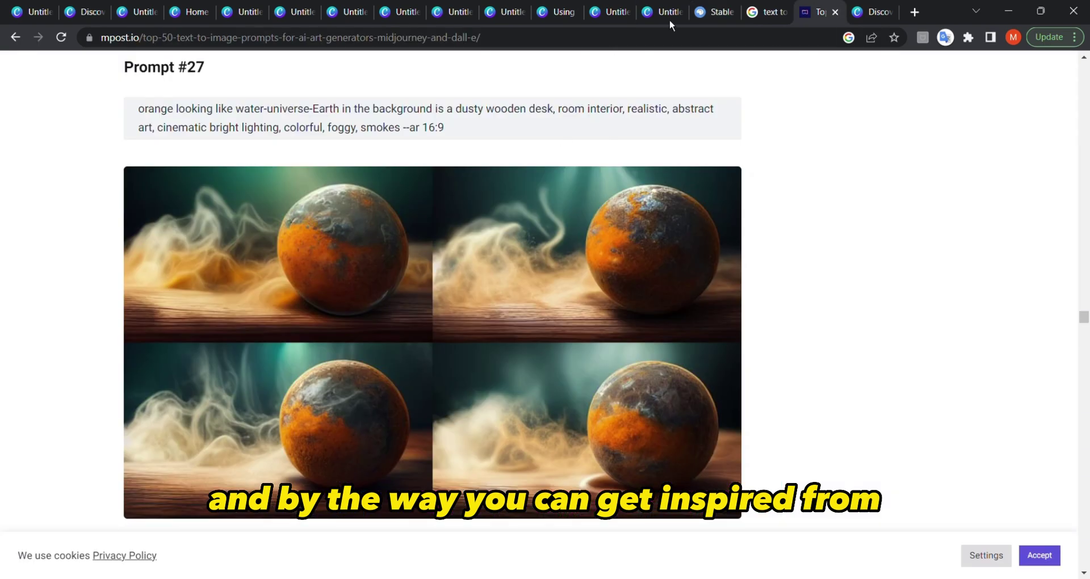
# Copy the Prompt #27 orange water-universe-Earth text and select the Stable Diffusion prompt to replace it.
pyautogui.hotkey('ctrl', 'shift', 'Tab')
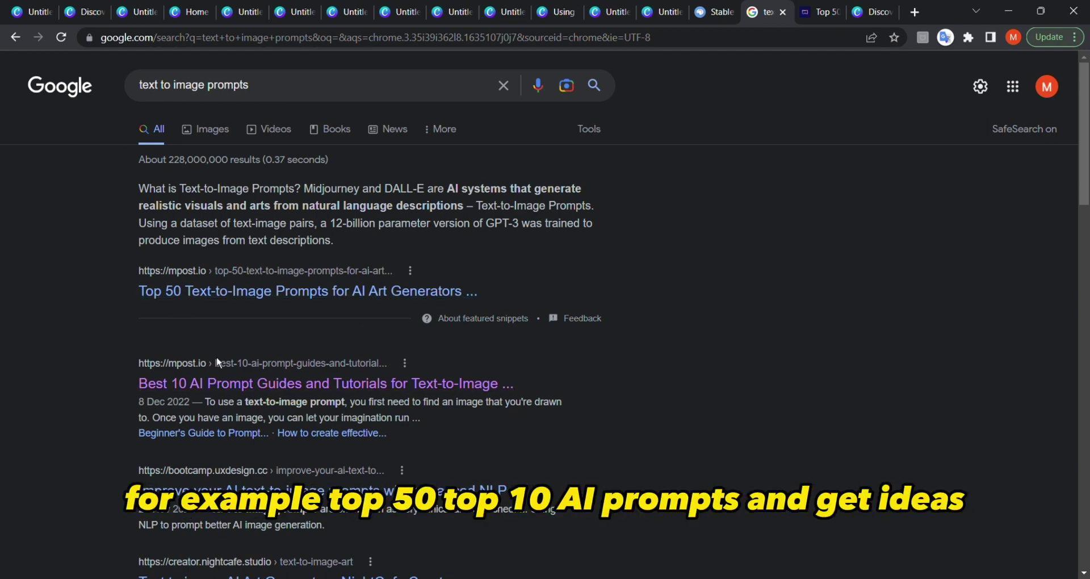
pyautogui.click(830, 11)
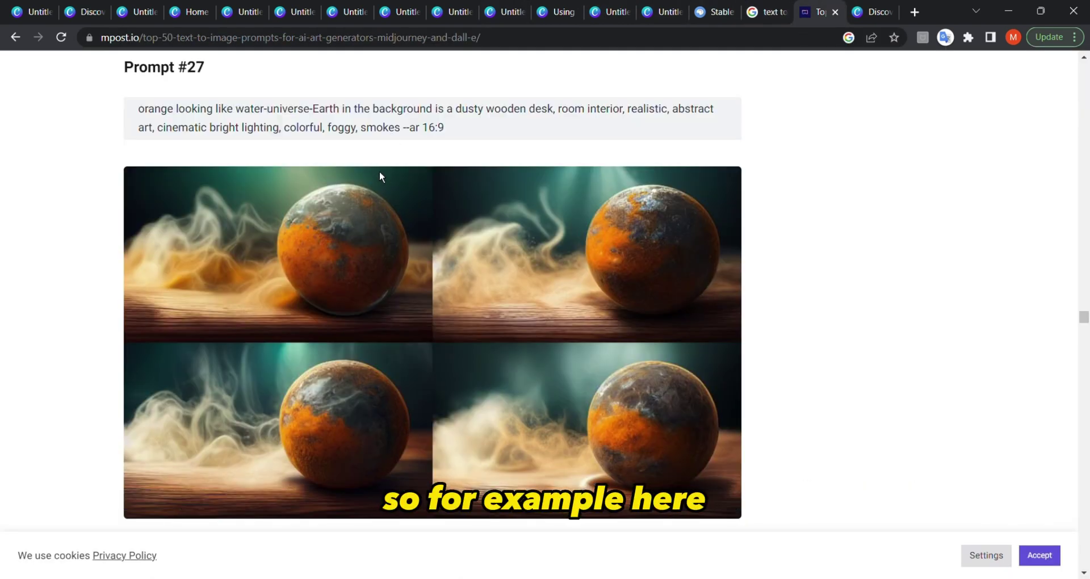
pyautogui.moveTo(140, 111); pyautogui.dragTo(405, 146)
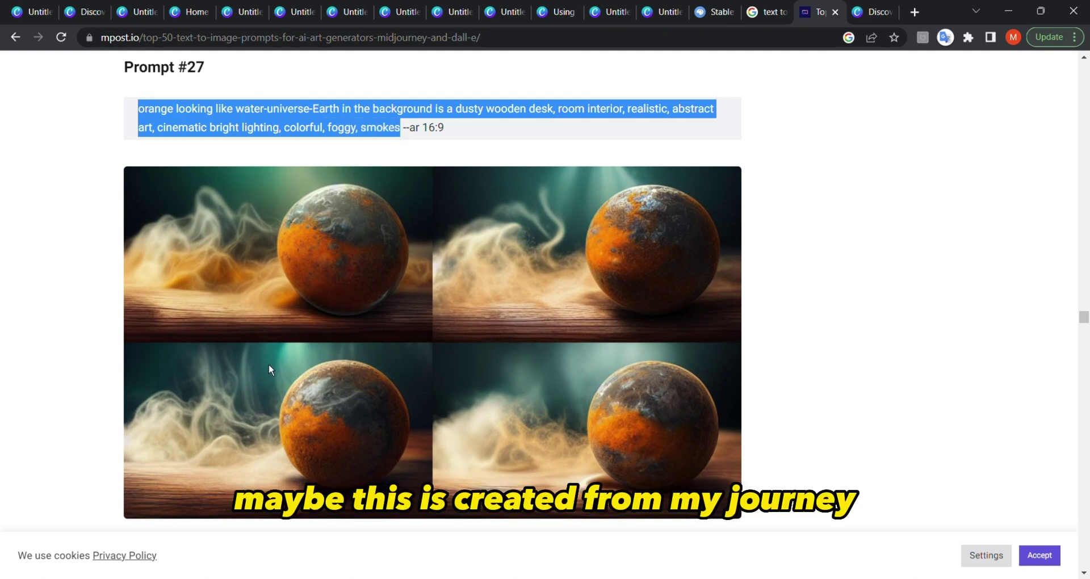
pyautogui.click(715, 11)
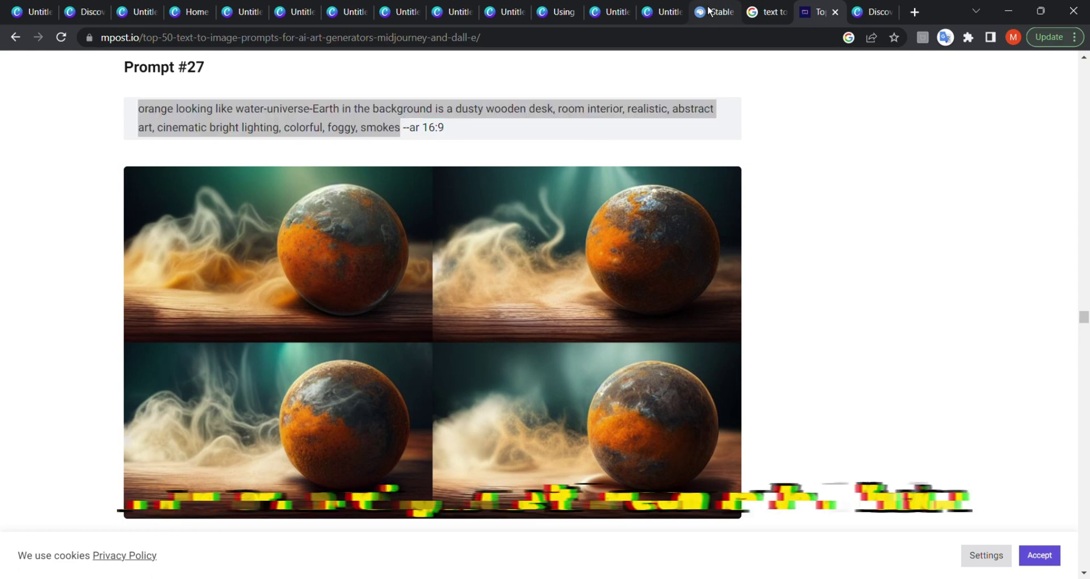
pyautogui.tripleClick(474, 106)
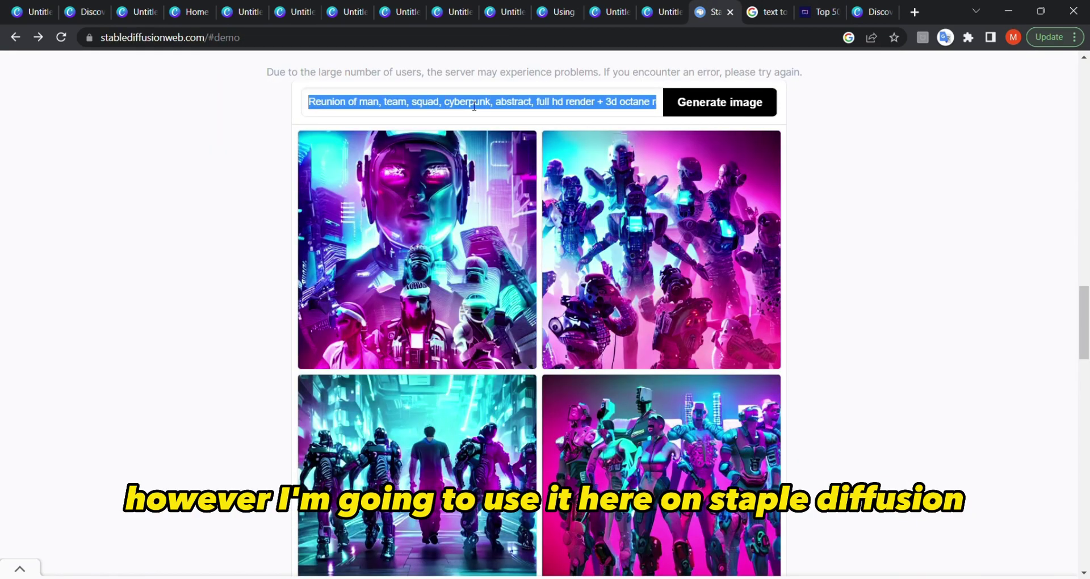
# Paste Prompt #27 into Stable Diffusion and generate images from it.
pyautogui.hotkey('ctrl', 'v')
pyautogui.click(674, 107)
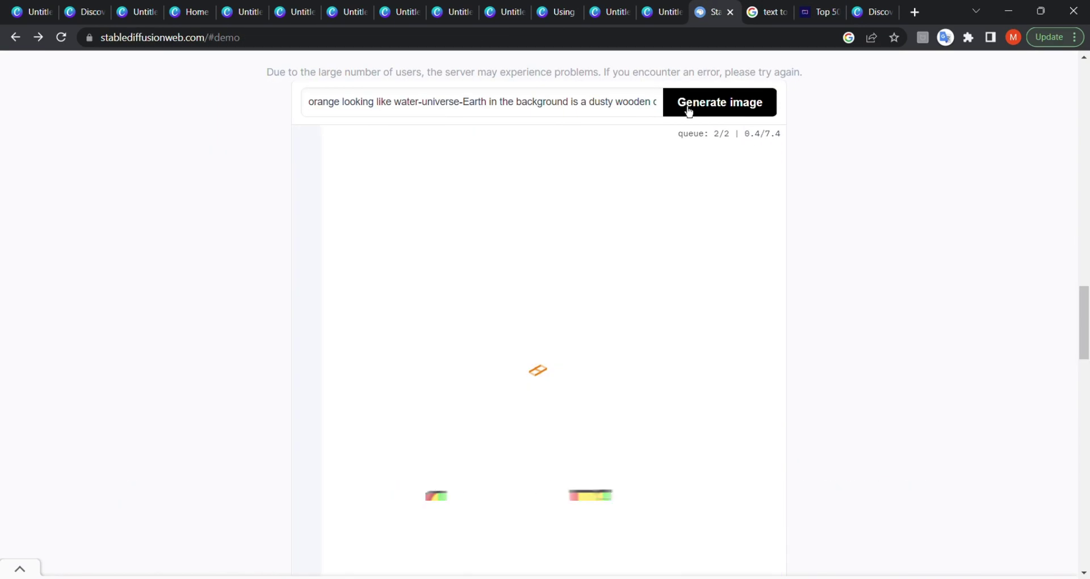
pyautogui.click(564, 17)
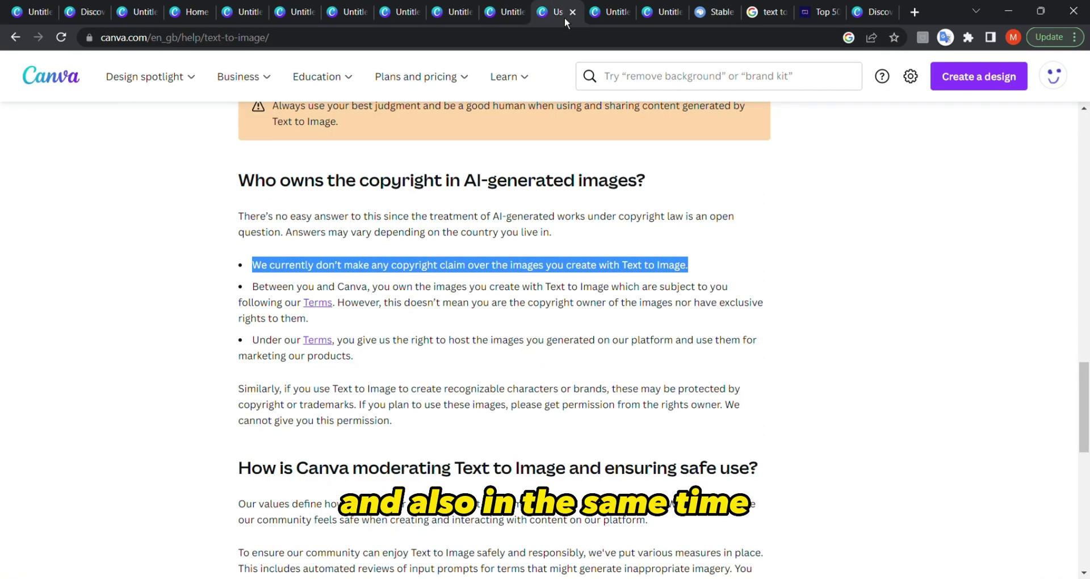
# Paste the same prompt into Canva's Text to Image, choose Drawing style, and generate.
pyautogui.click(660, 11)
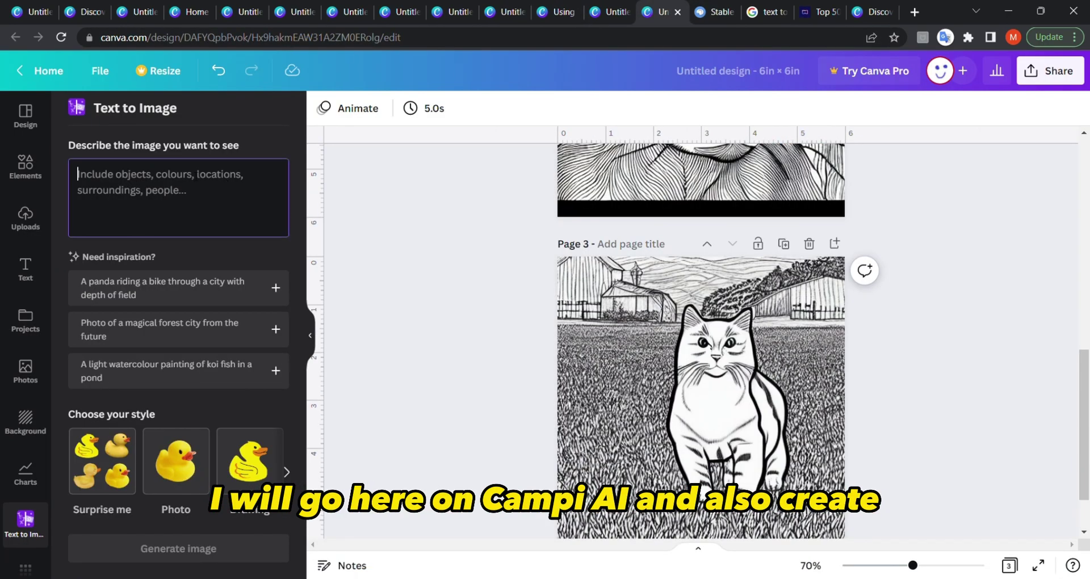
pyautogui.hotkey('ctrl', 'v')
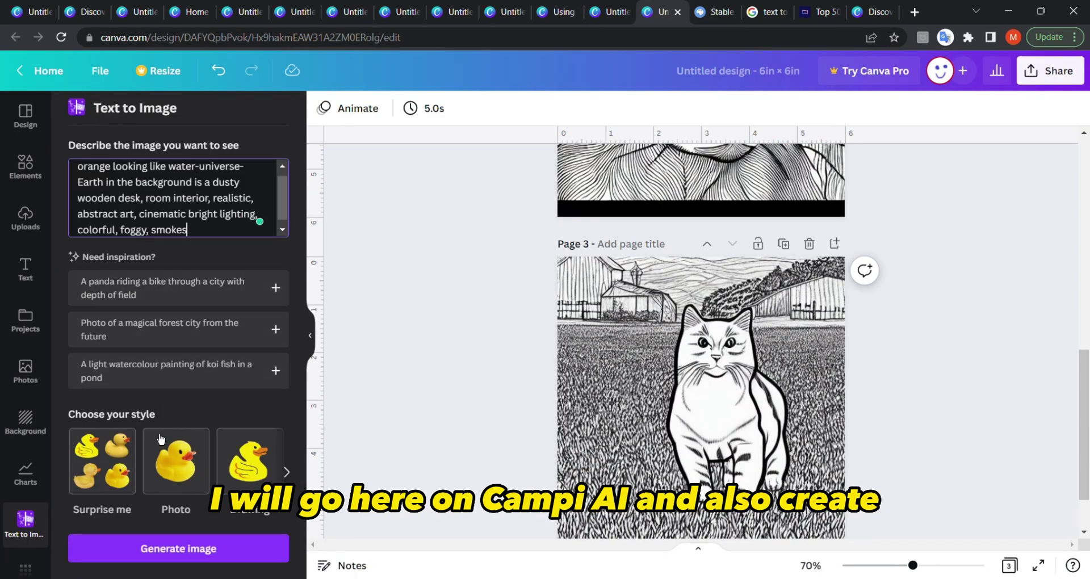
pyautogui.click(171, 459)
pyautogui.click(249, 461)
pyautogui.click(182, 548)
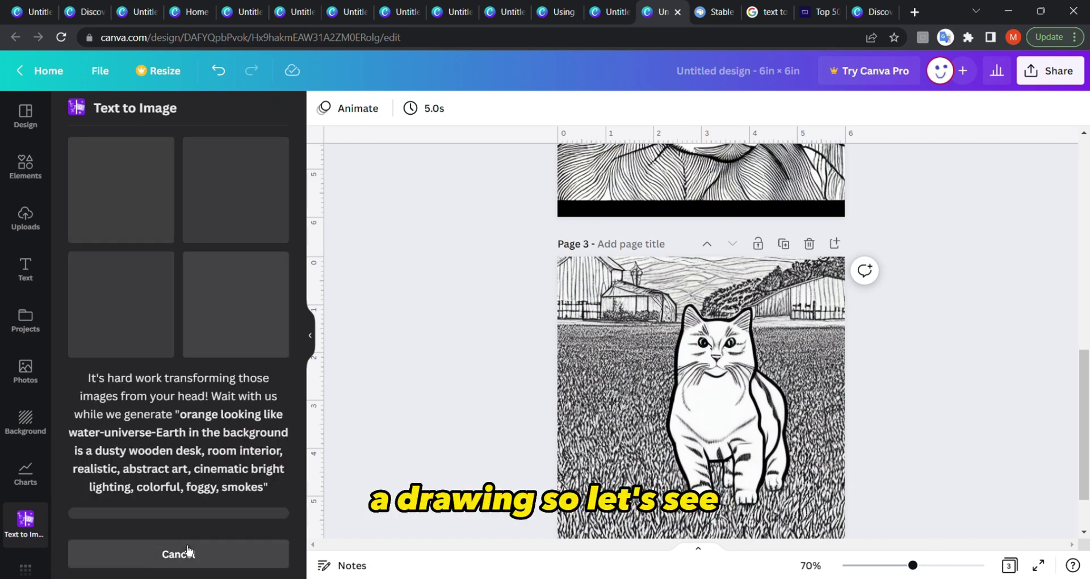
pyautogui.click(716, 11)
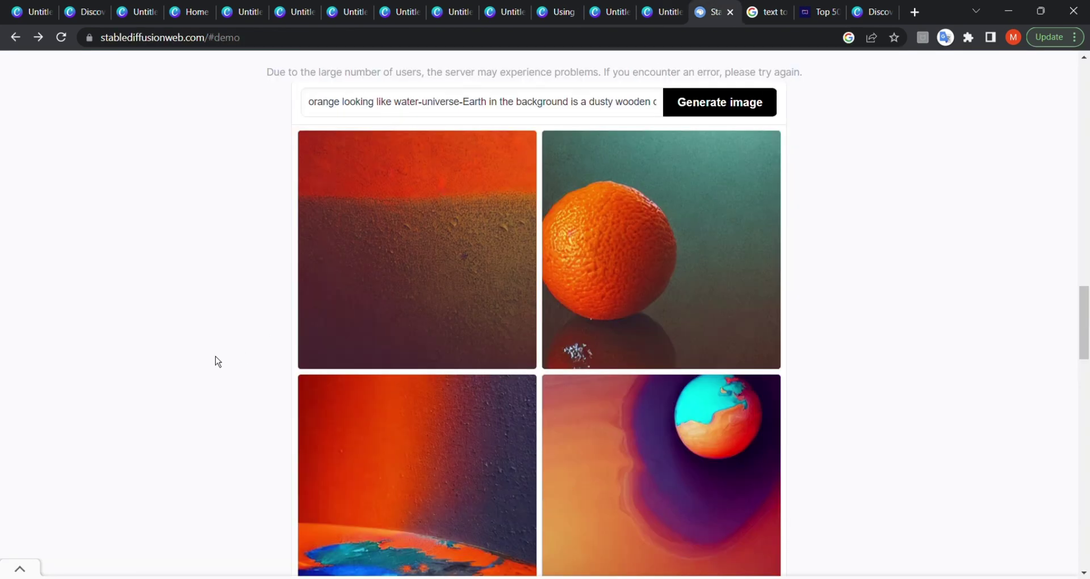
# Scroll through Stable Diffusion's four orange and planet images.
pyautogui.scroll(-2, 205, 361)
pyautogui.scroll(2, 204, 361)
pyautogui.scroll(-2, 203, 360)
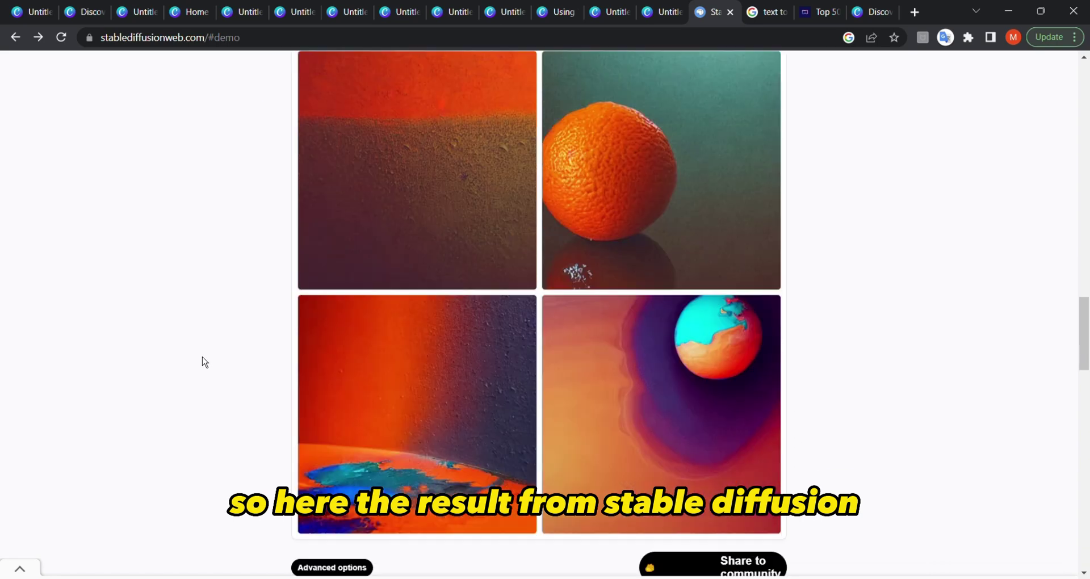
pyautogui.scroll(1, 202, 360)
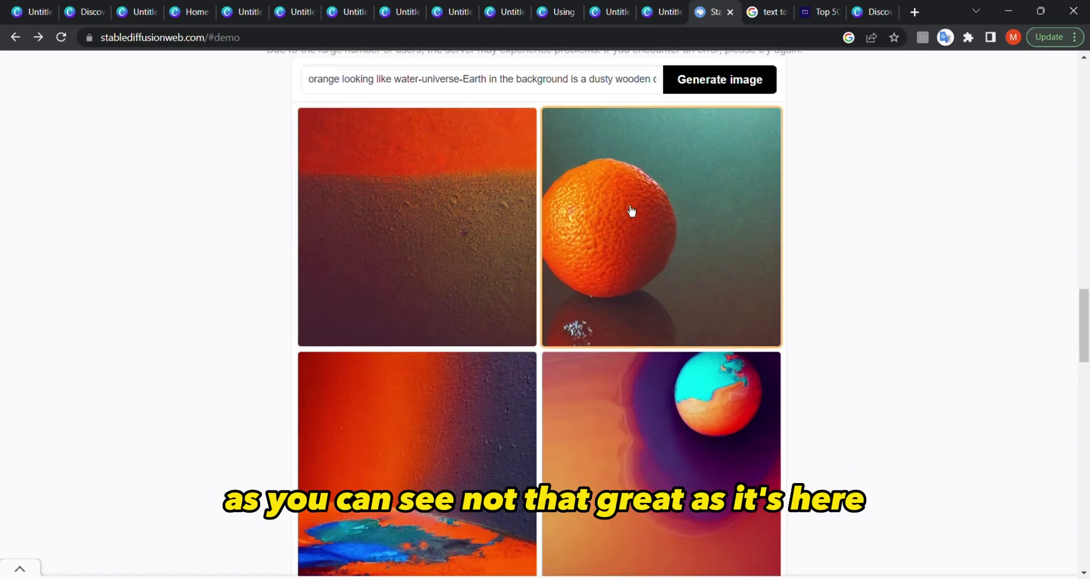
pyautogui.scroll(-2, 628, 212)
pyautogui.scroll(1, 631, 211)
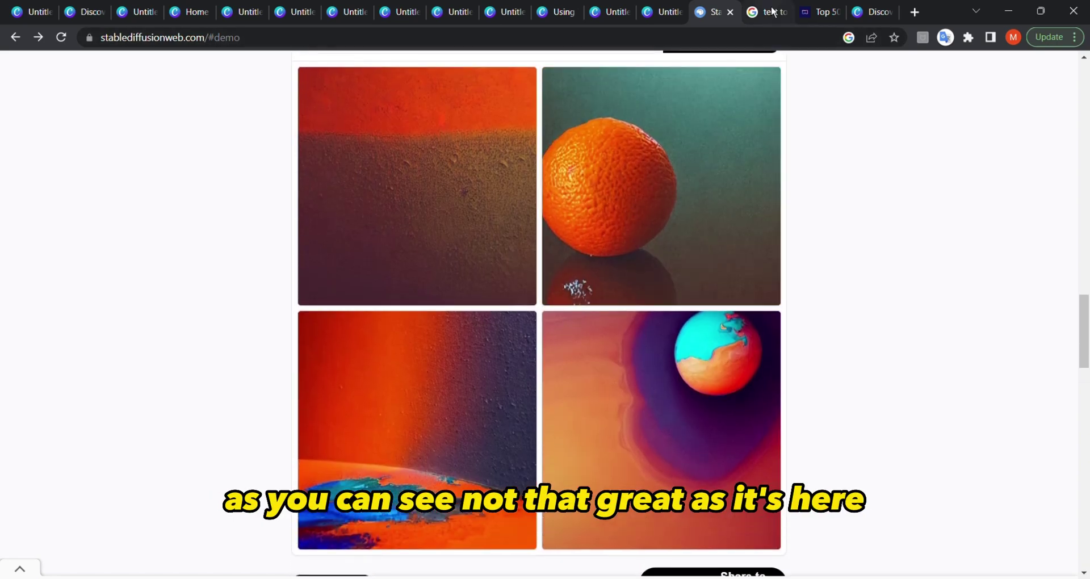
# Compare against the original Prompt #27 images and Canva's results, ending on Canva's Text to Image app page.
pyautogui.click(839, 10)
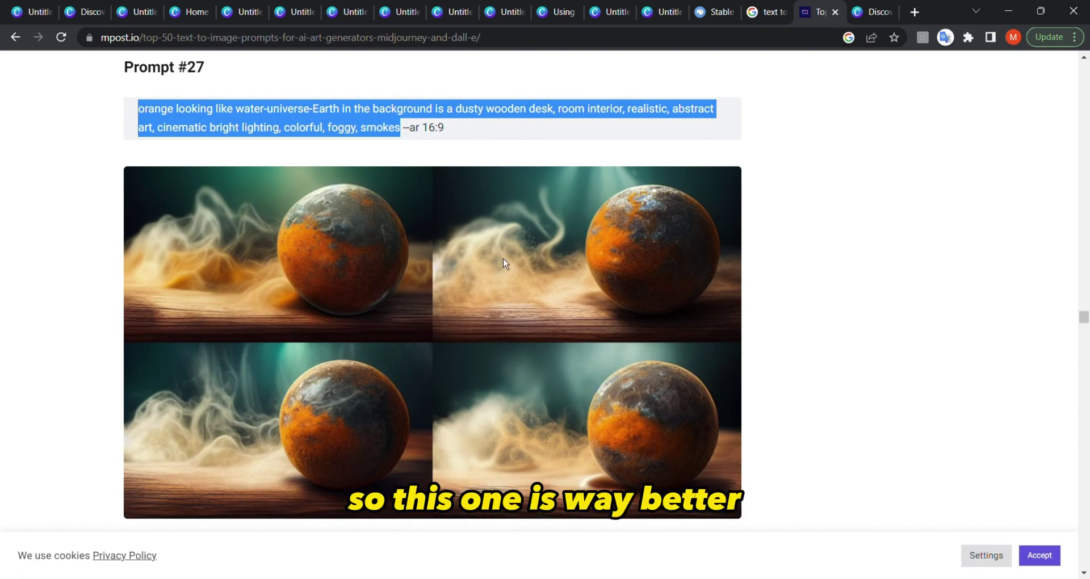
pyautogui.click(660, 11)
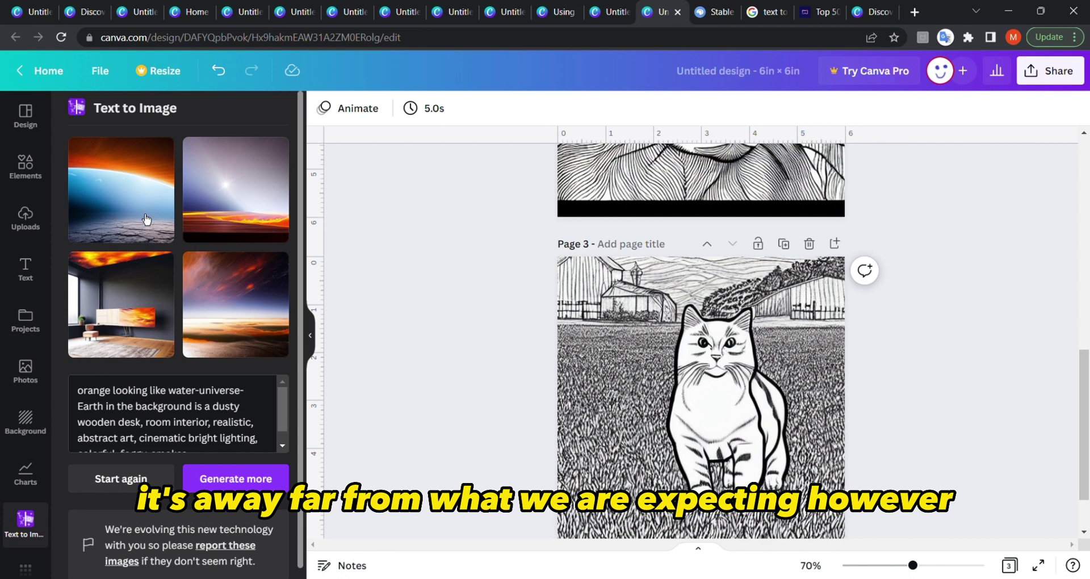
pyautogui.click(728, 11)
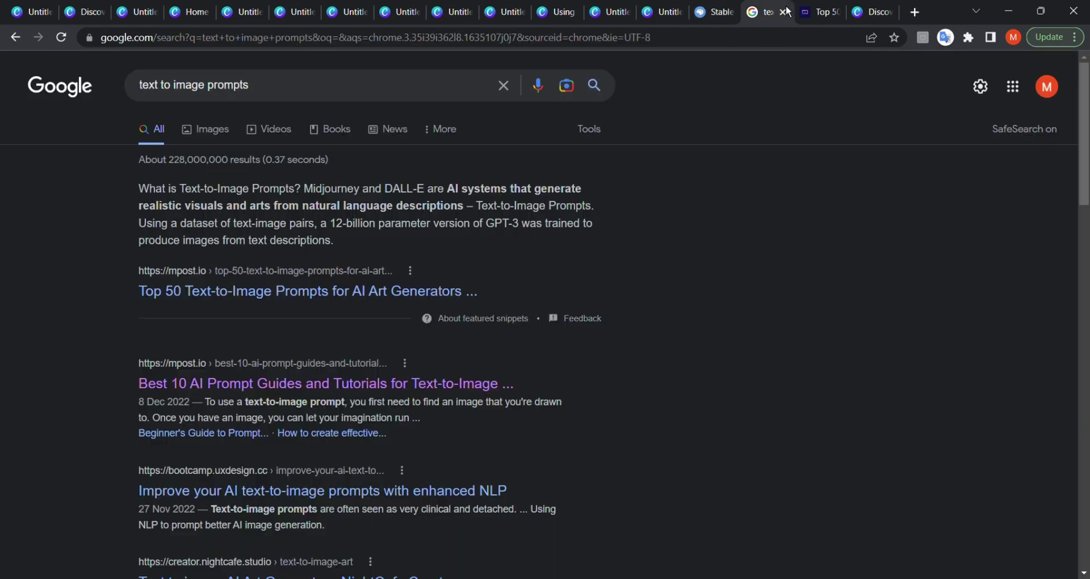
pyautogui.click(772, 11)
pyautogui.click(820, 11)
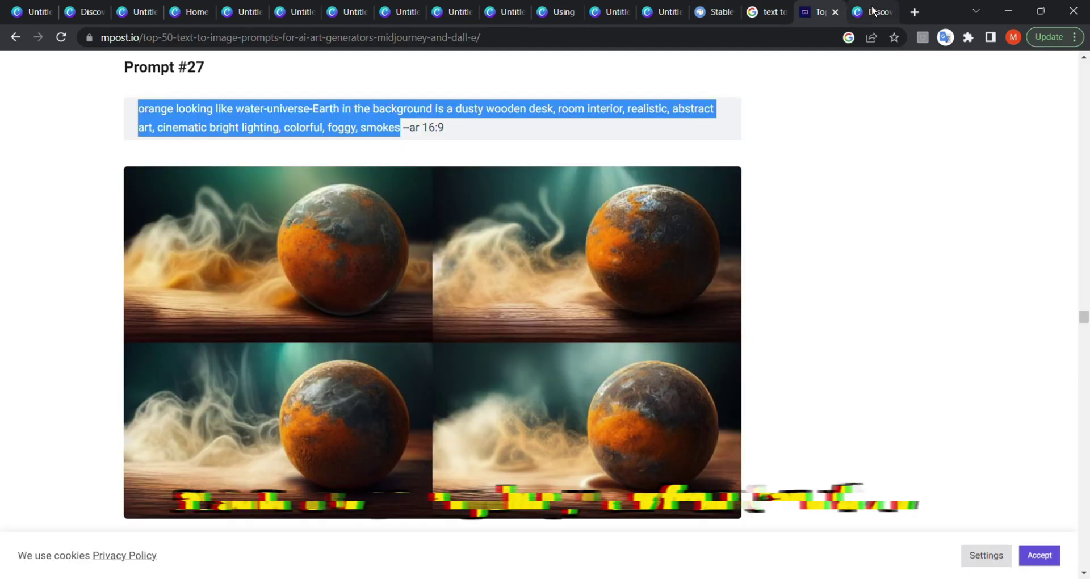
pyautogui.click(871, 11)
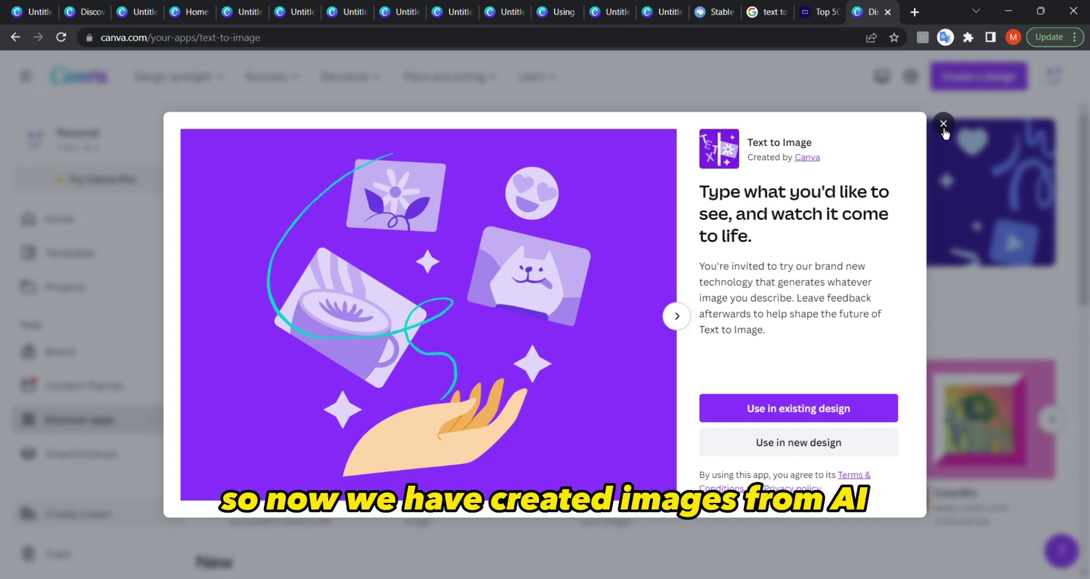
# Glance at the Top 50 article, then return to Canva's Text to Image app overview.
pyautogui.click(820, 12)
pyautogui.click(863, 11)
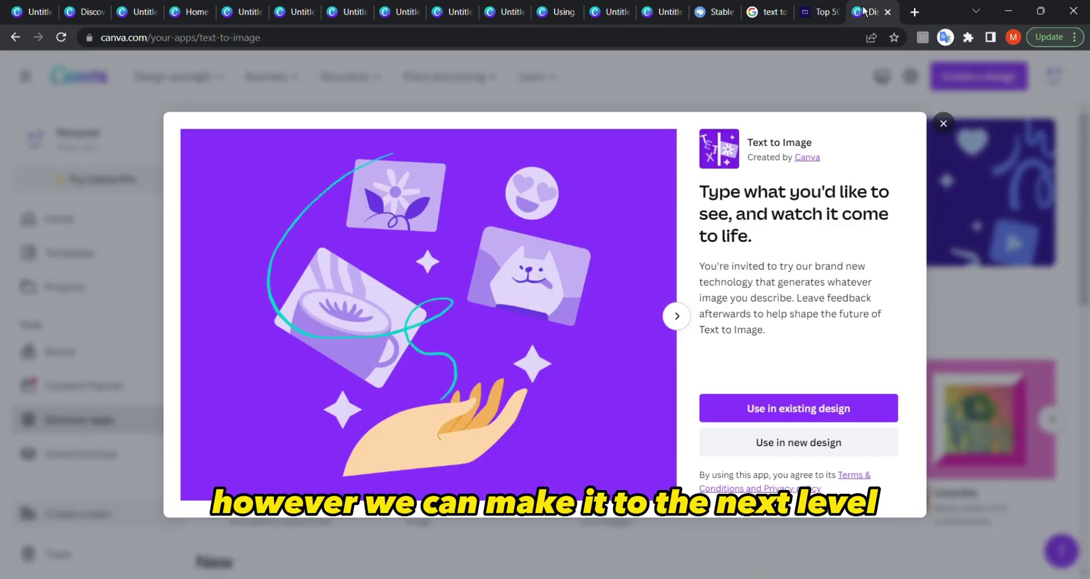